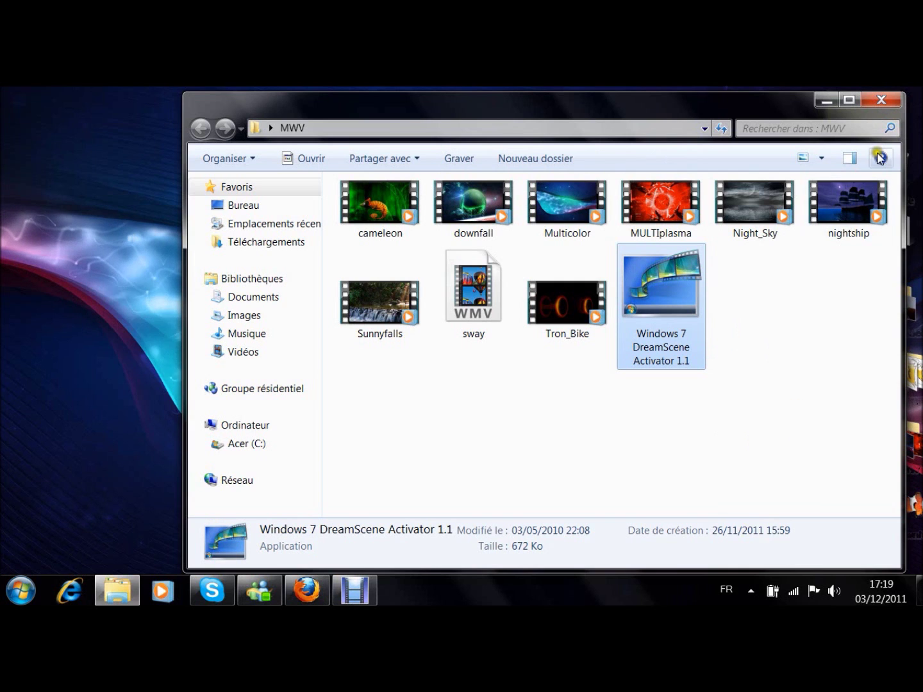
Step: Close the MWV folder window and search Google for "Dreamscene" in Firefox
click(880, 101)
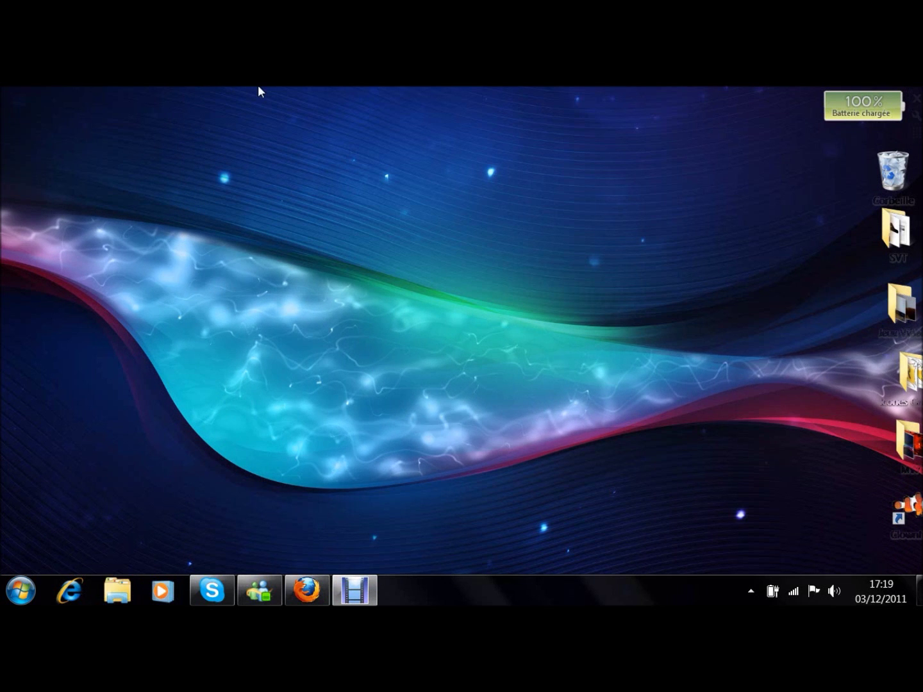
mouse_move(257, 85)
click(105, 119)
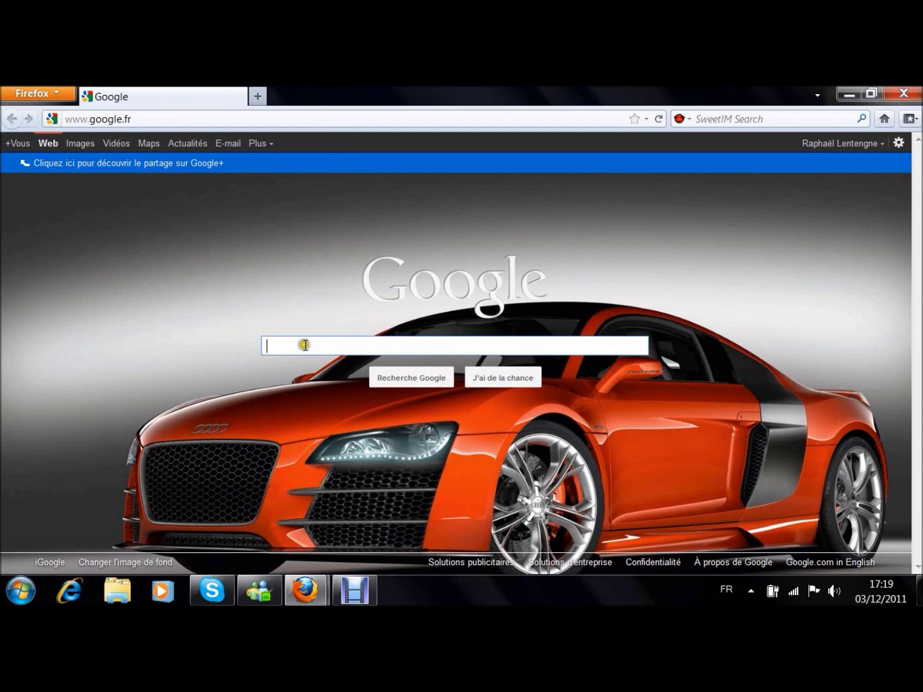
text(Dr)
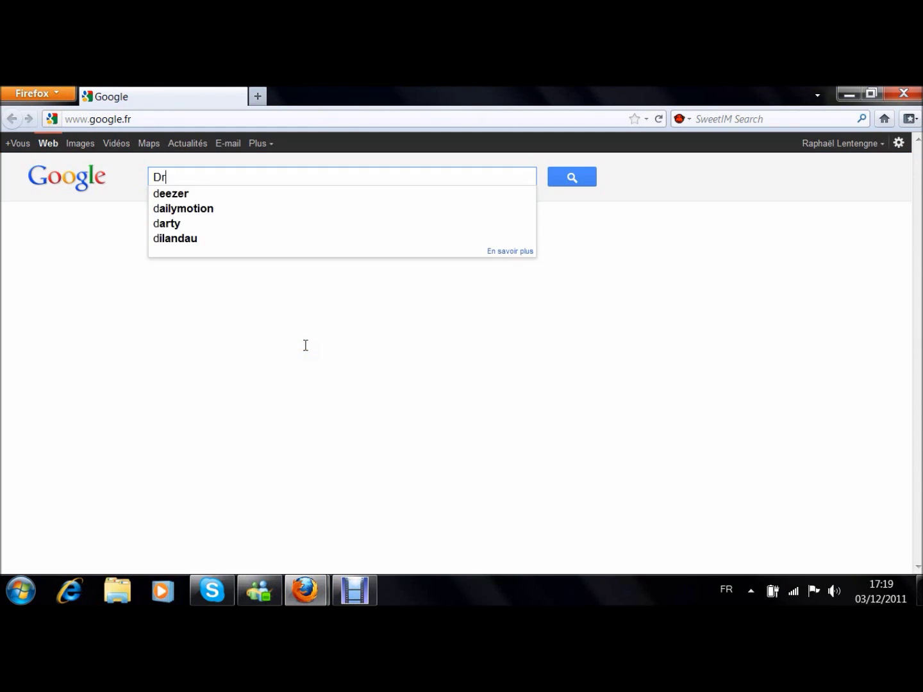
text(eamsce)
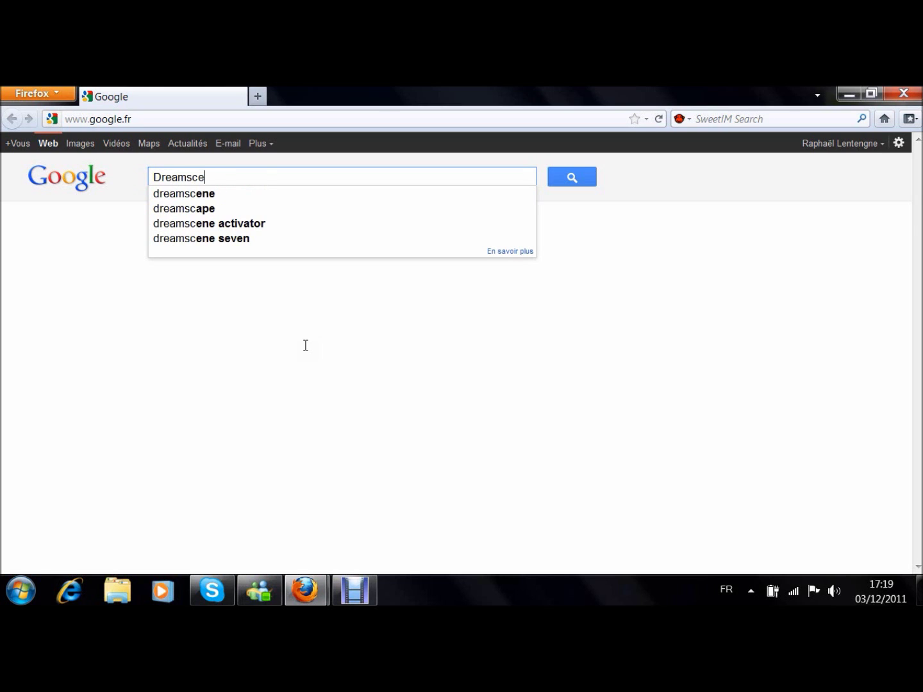
text(ne)
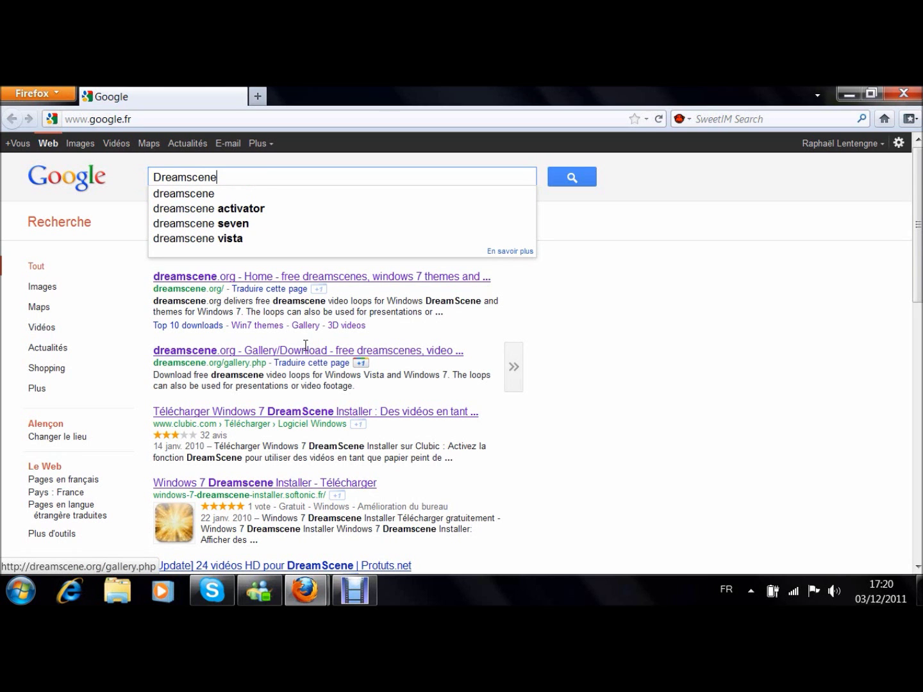
key(BackSpace)
key(Return)
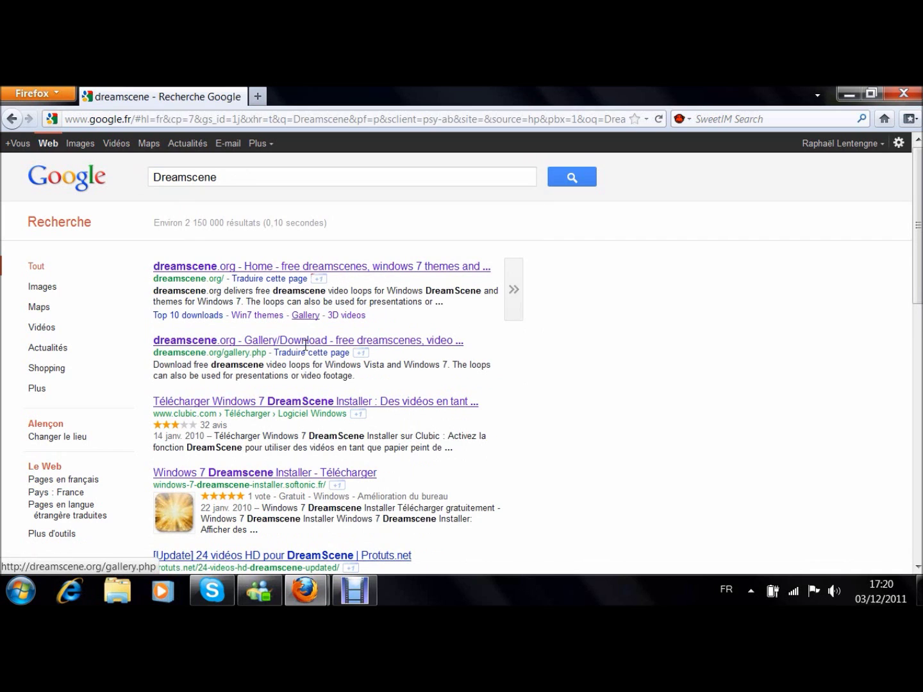
Step: View Clubic's download page for Windows 7 DreamScene Installer, close the browser and dismiss the messenger notifications
click(382, 400)
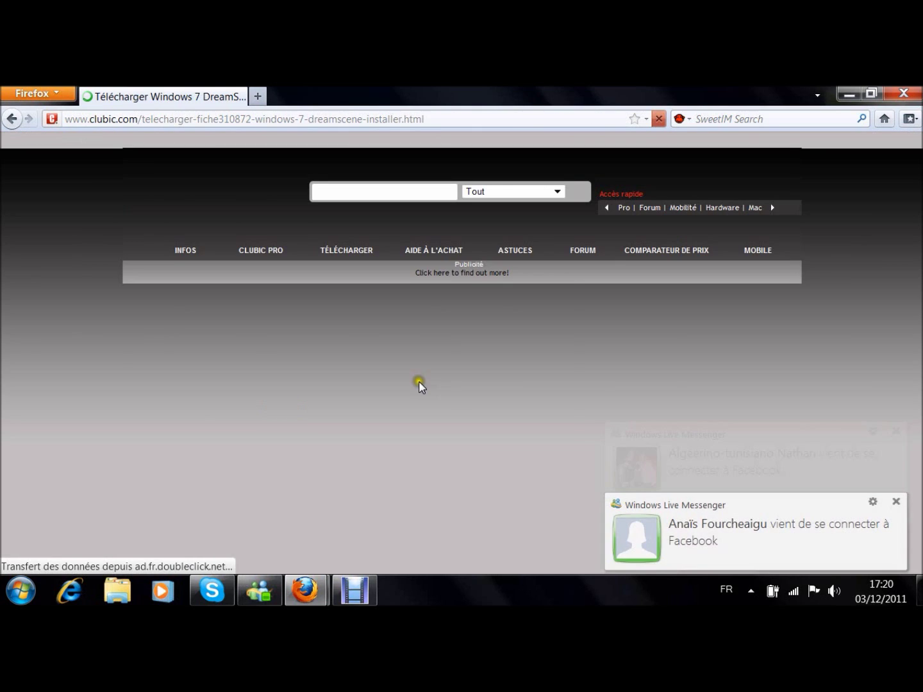
scroll(897, 285, down, 6)
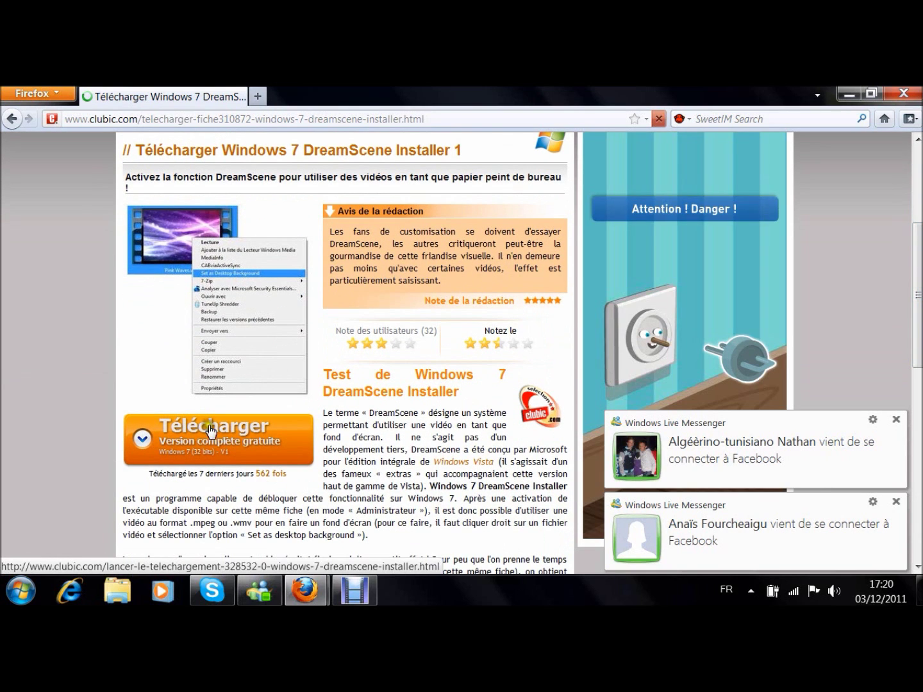
click(918, 92)
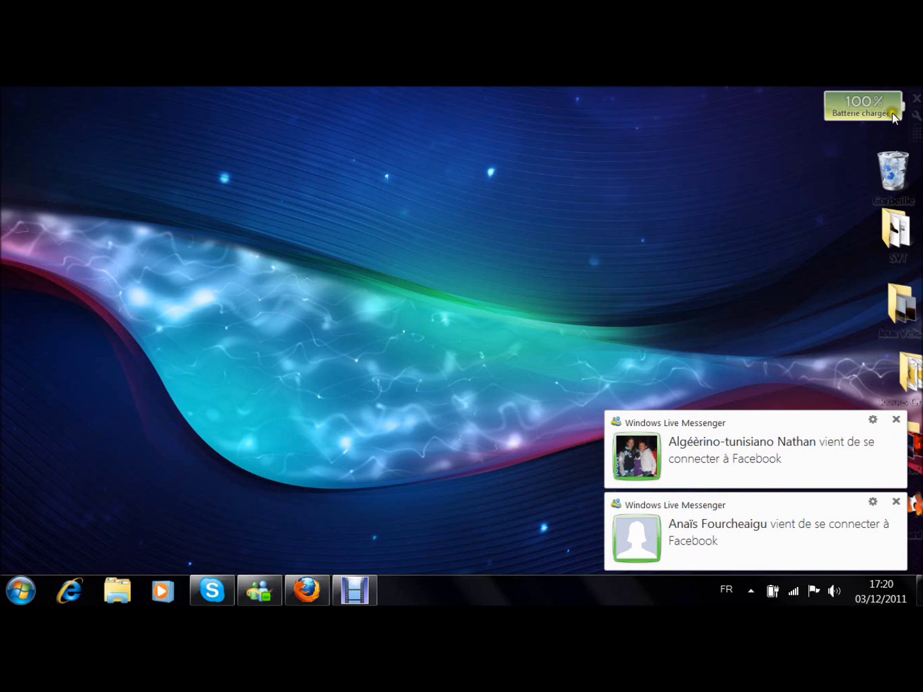
click(896, 419)
click(896, 501)
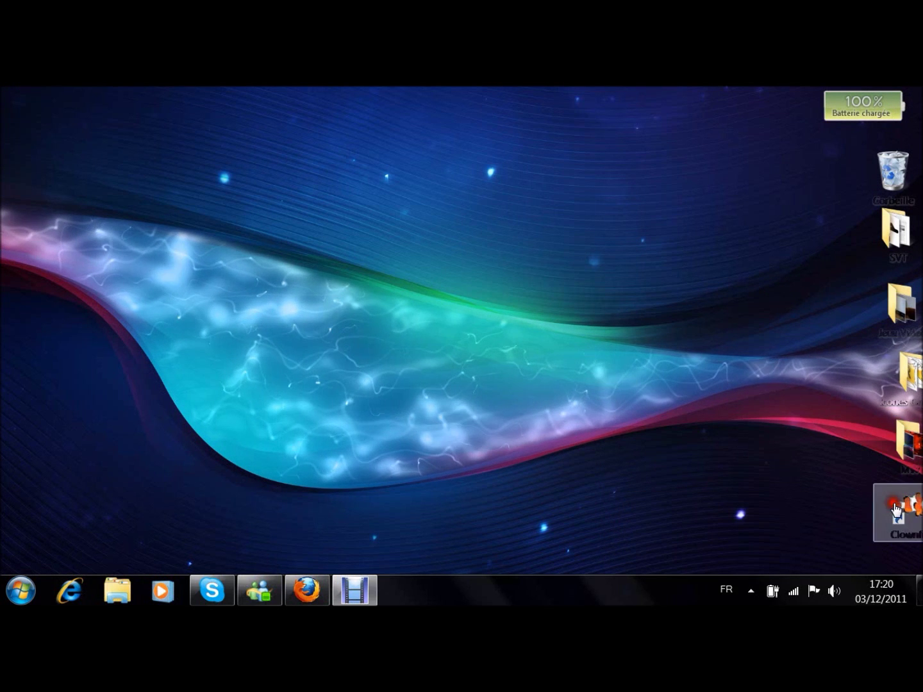
Step: Run Windows 7 DreamScene Activator 1.1 from the desktop's MWV folder and close the folder window
double_click(905, 448)
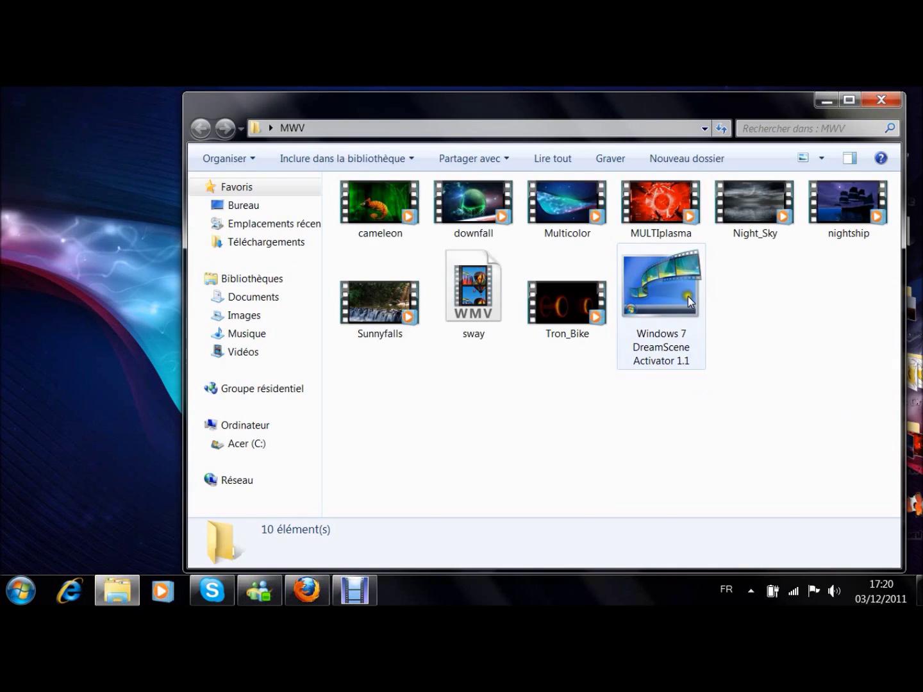
click(686, 295)
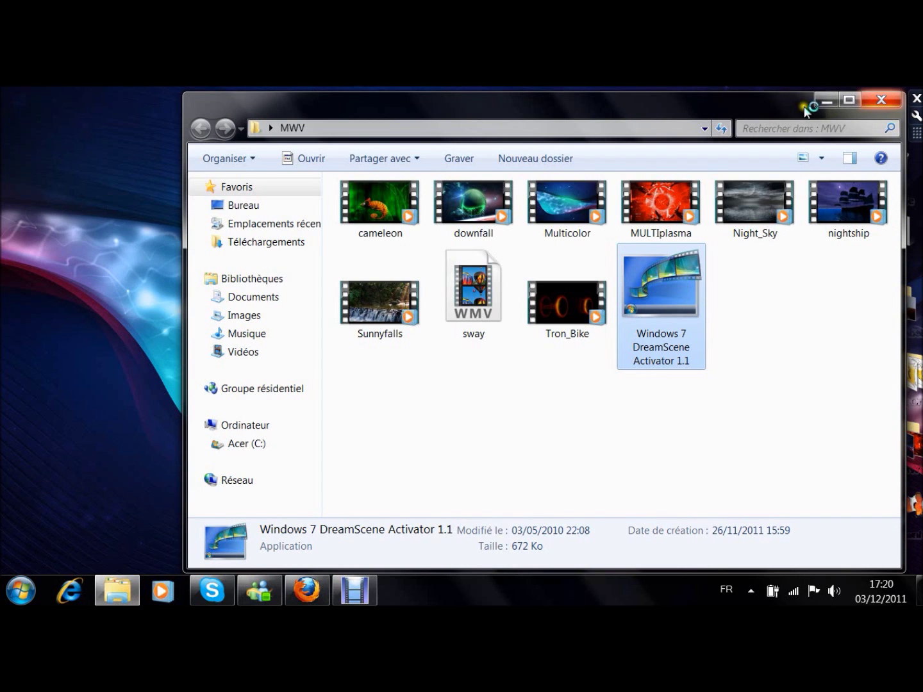
click(881, 99)
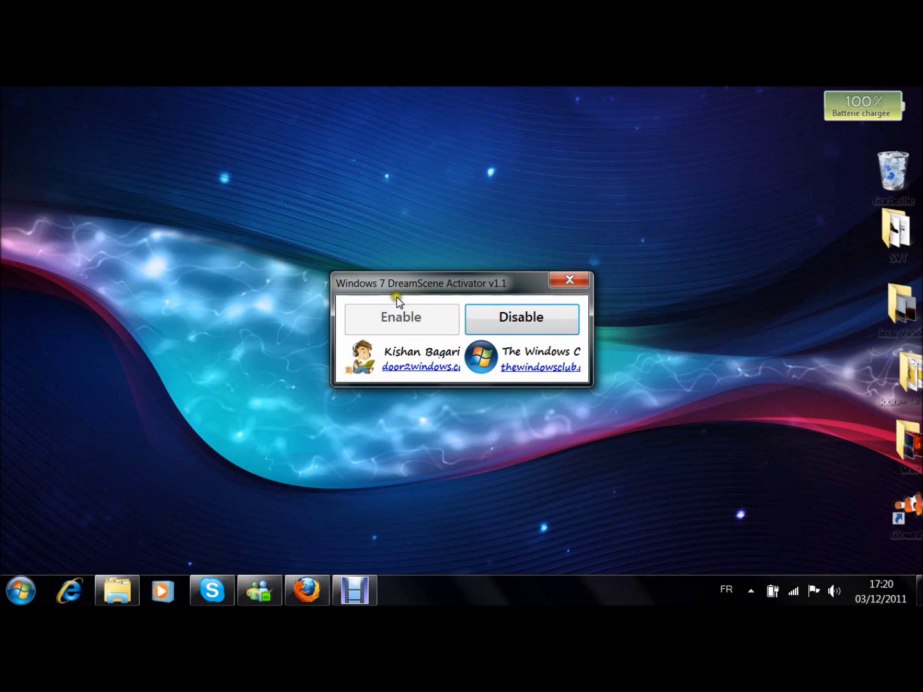
Step: Move the DreamScene Activator window aside, disable DreamScene with it and close the activator
drag(405, 292, 595, 112)
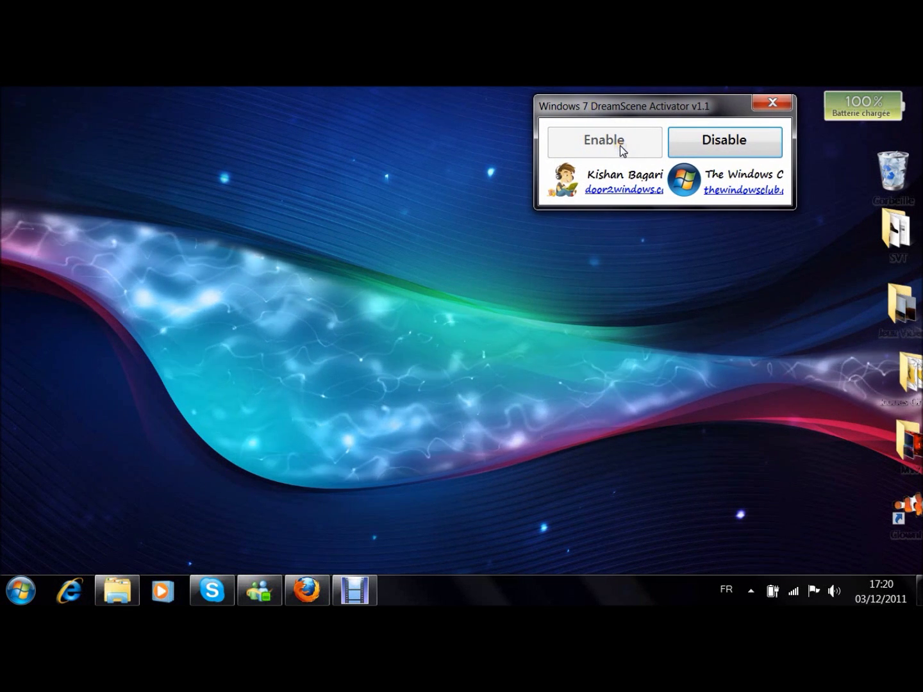
click(745, 149)
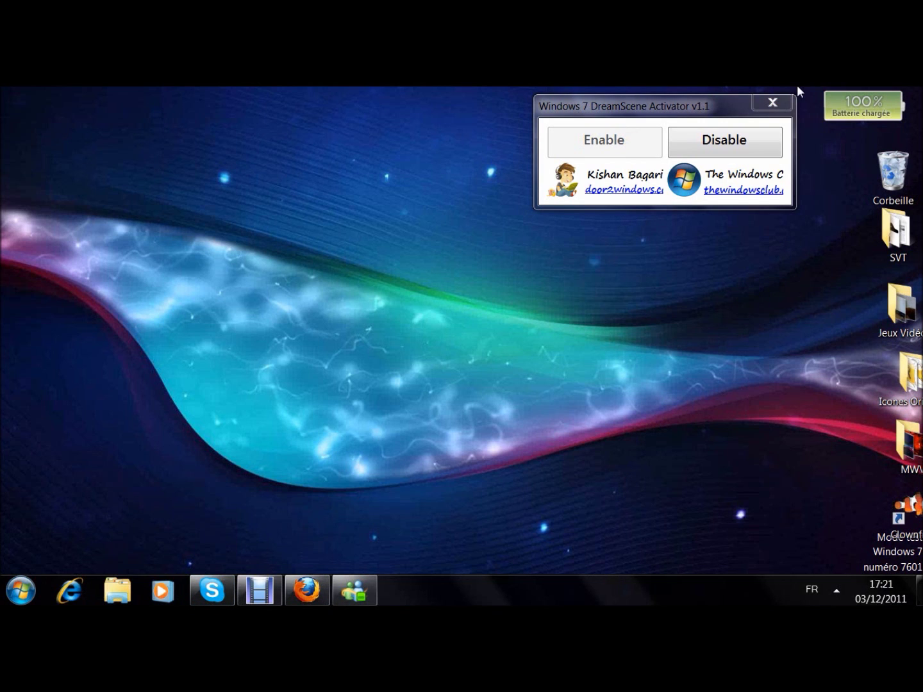
click(771, 103)
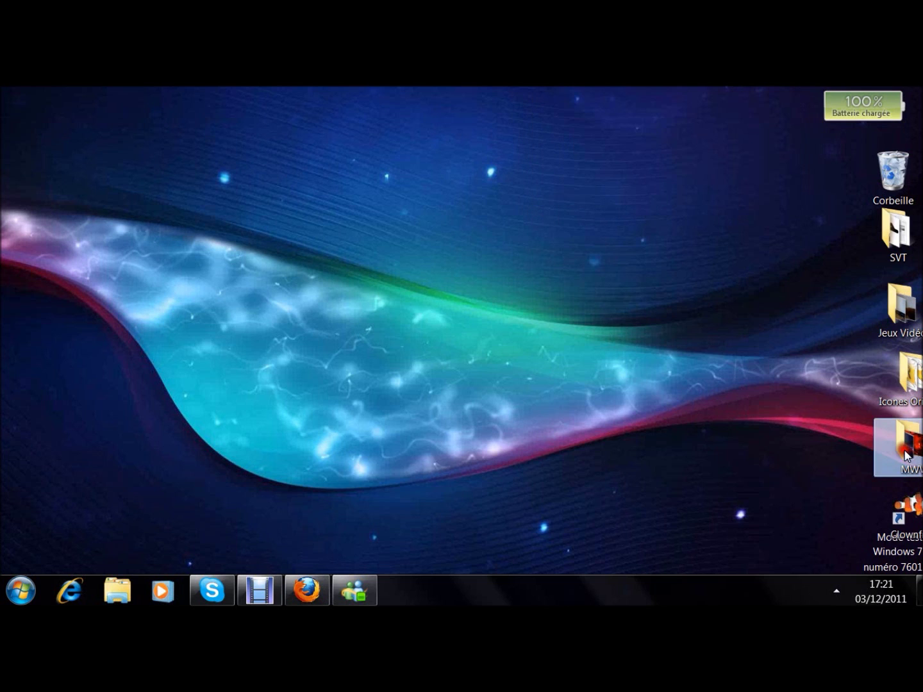
Step: Look inside the MWV folder, close it and dismiss the Windows DreamScene notification
double_click(906, 455)
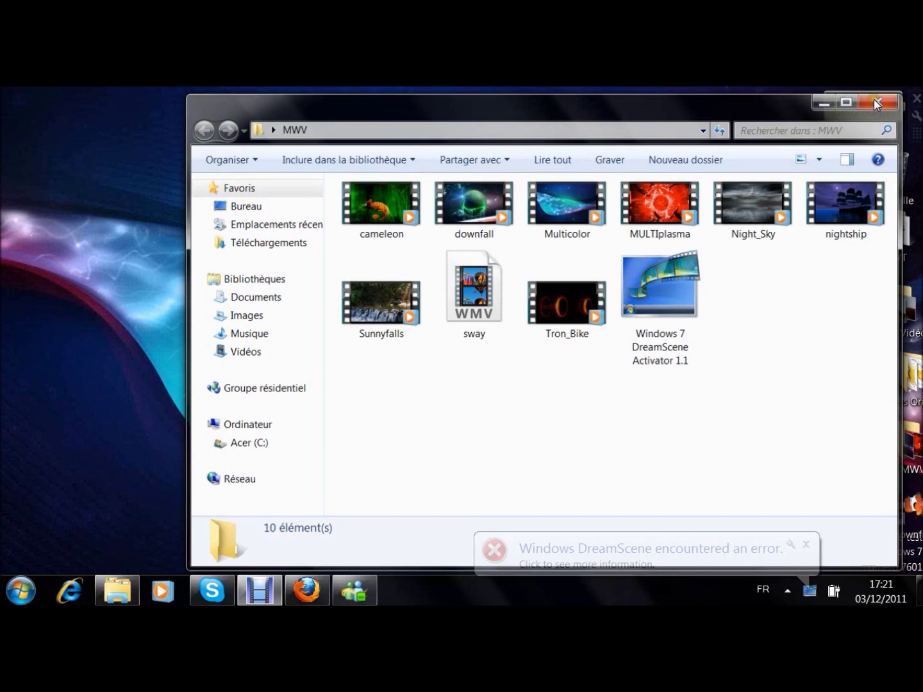
click(874, 99)
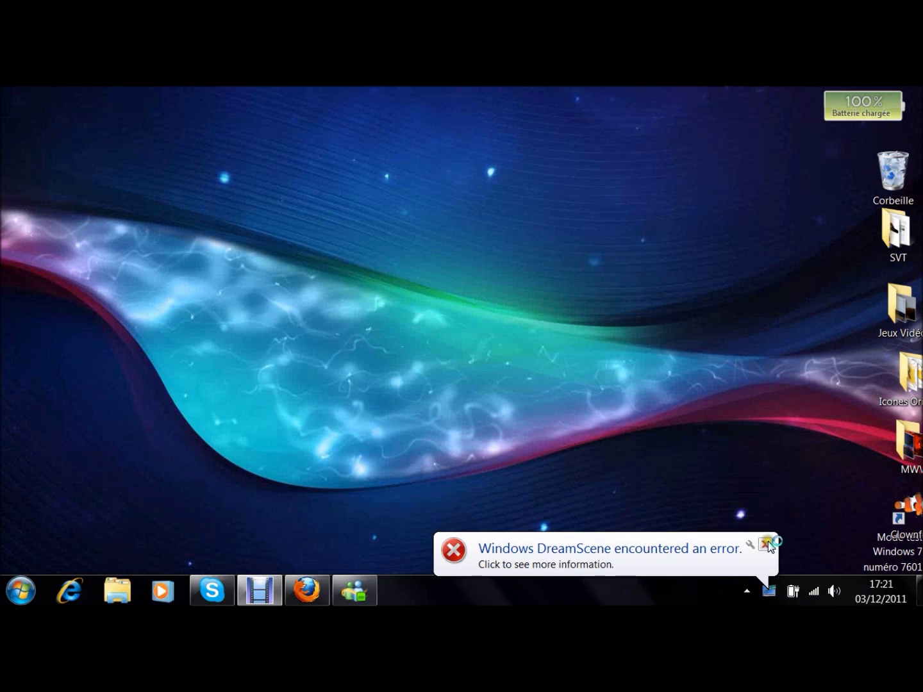
click(766, 545)
Step: Switch to Firefox and search Google for "dreamscene" in a new tab
click(308, 591)
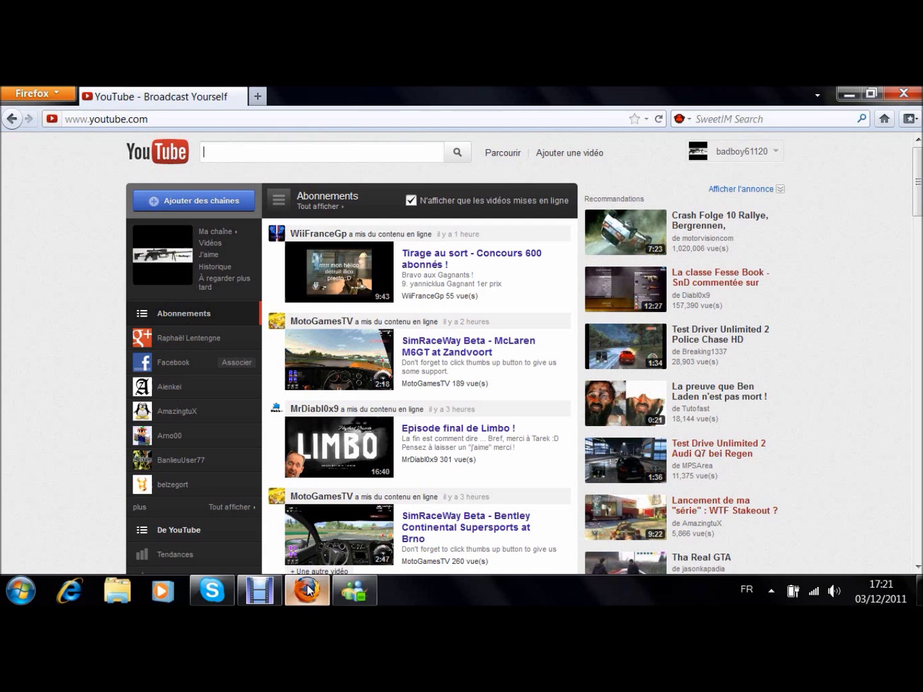
click(257, 96)
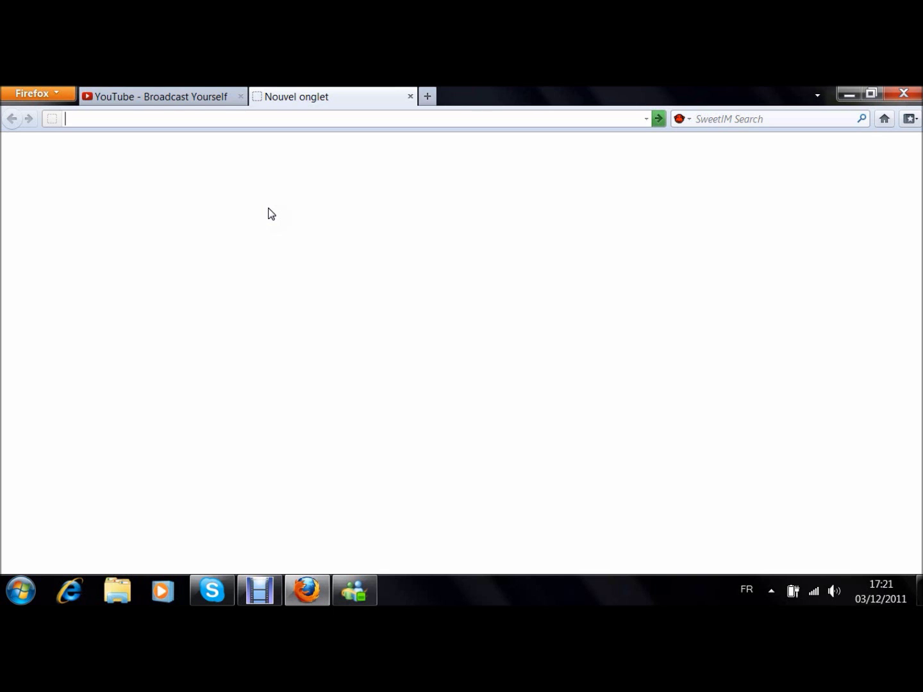
text(g)
click(266, 158)
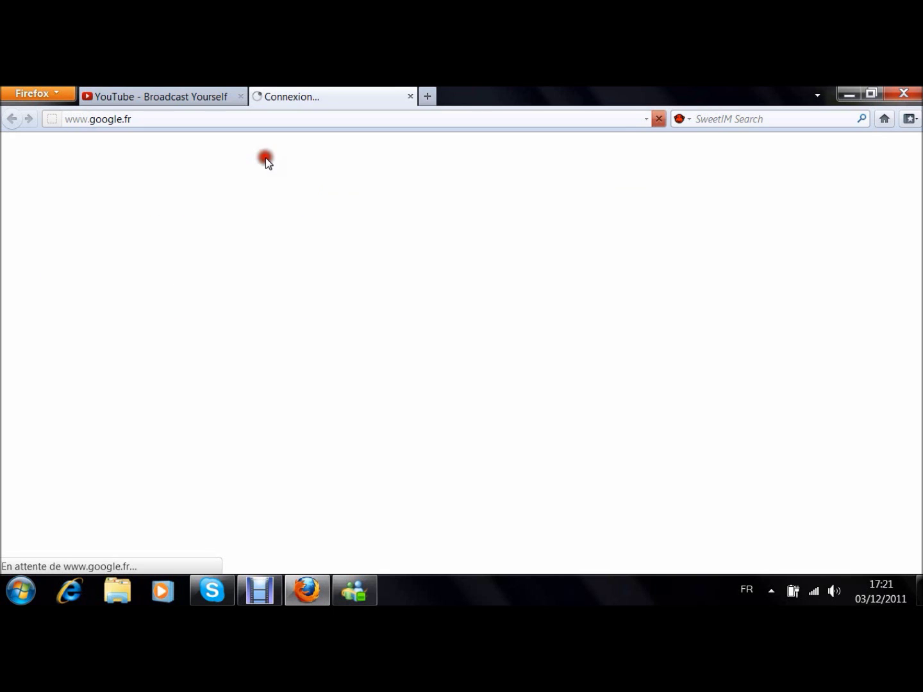
text(d)
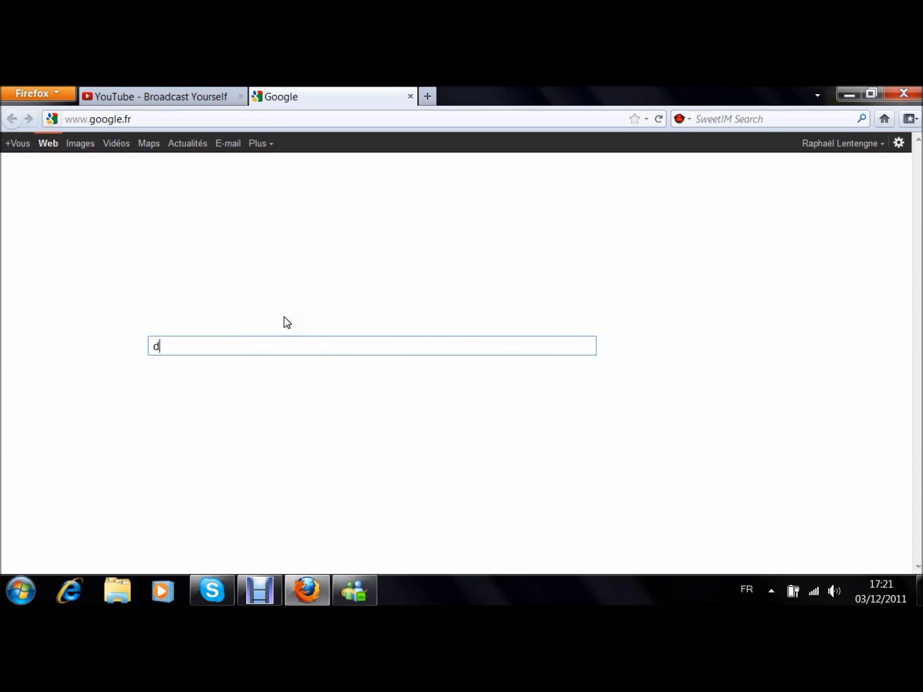
text(reamscene)
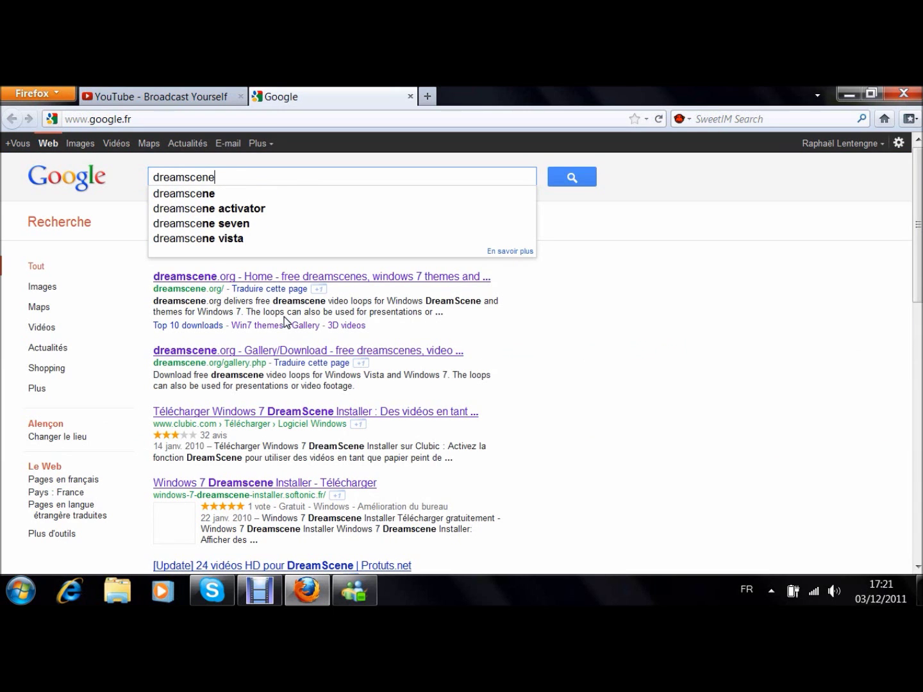
Step: Open the dreamscene.org home page from the results and go to its download gallery of all dreamscenes
click(209, 279)
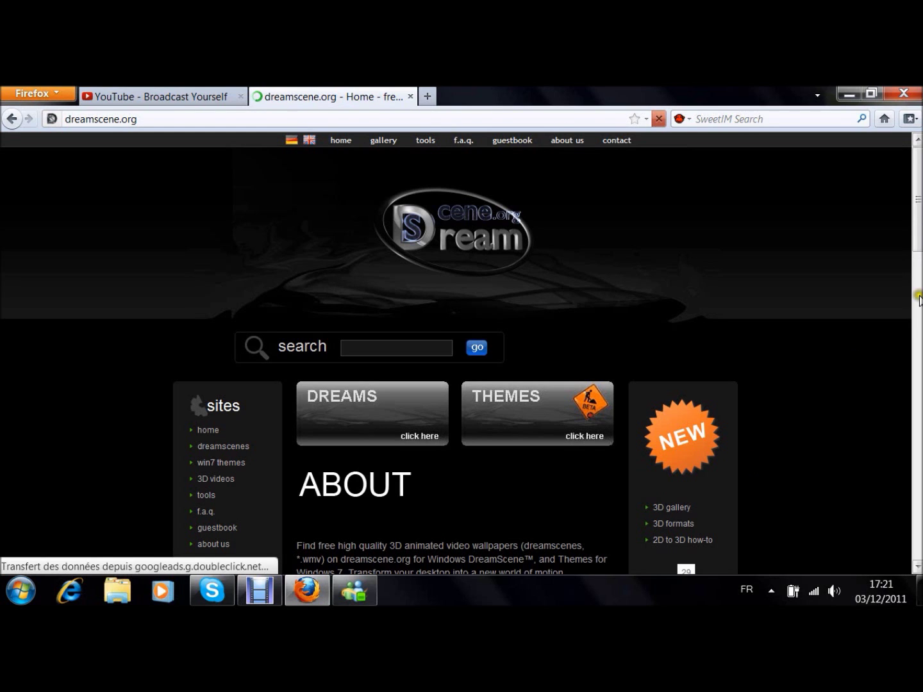
scroll(917, 168, down, 3)
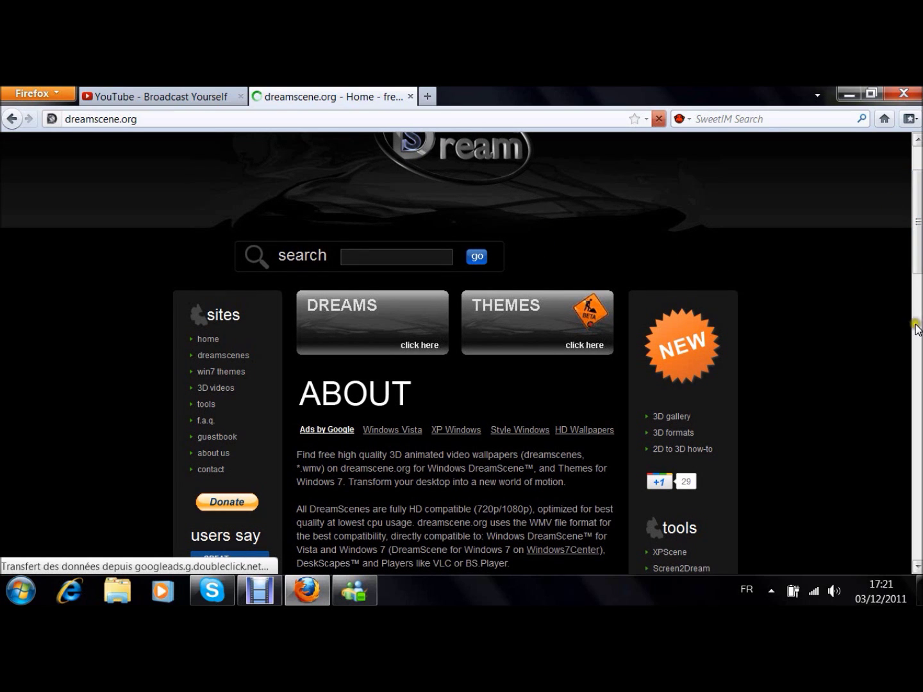
scroll(461, 353, down, 1)
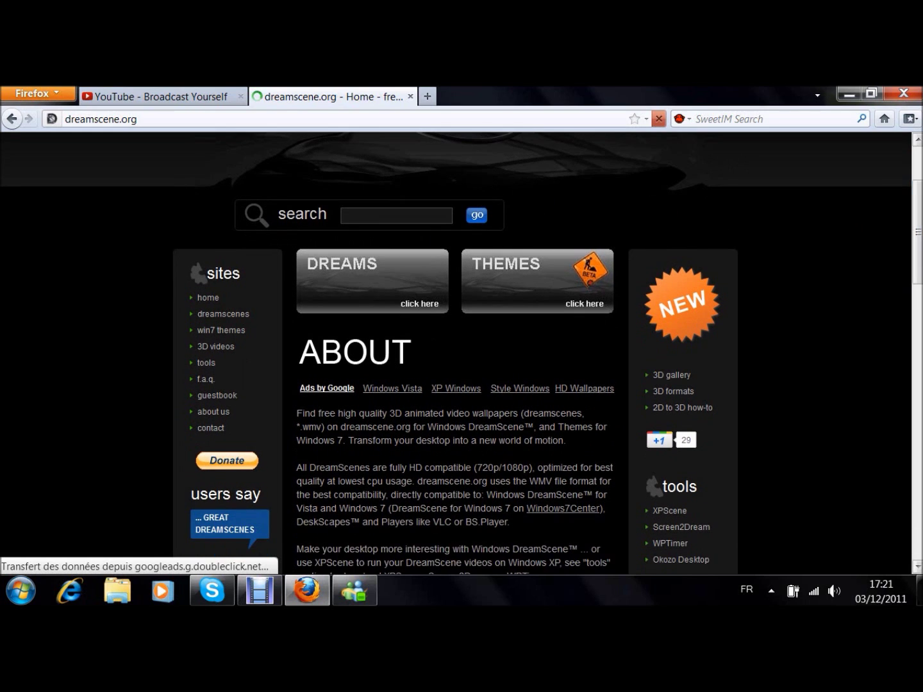
click(210, 316)
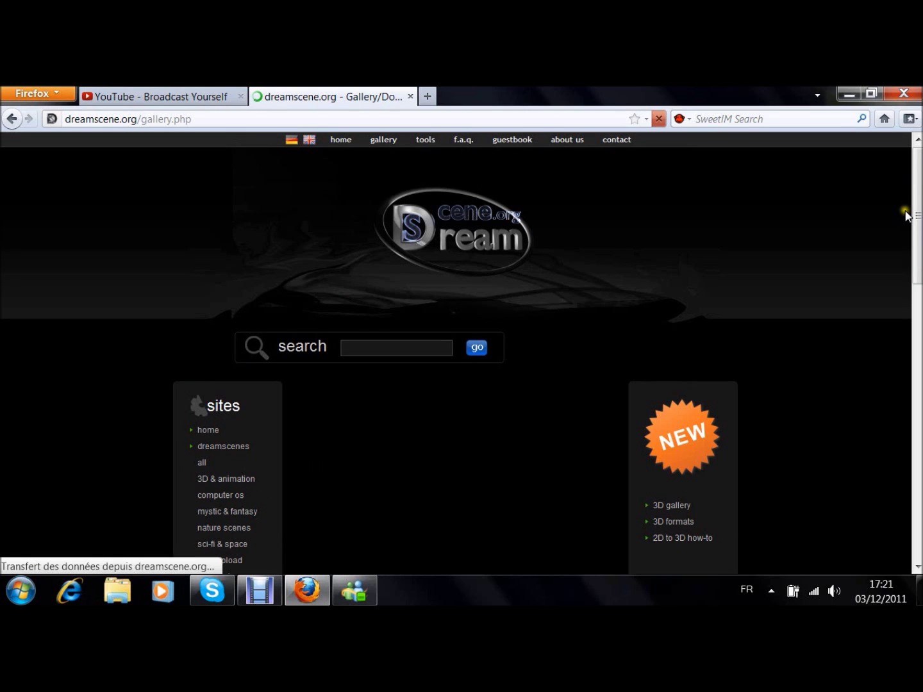
scroll(231, 385, down, 3)
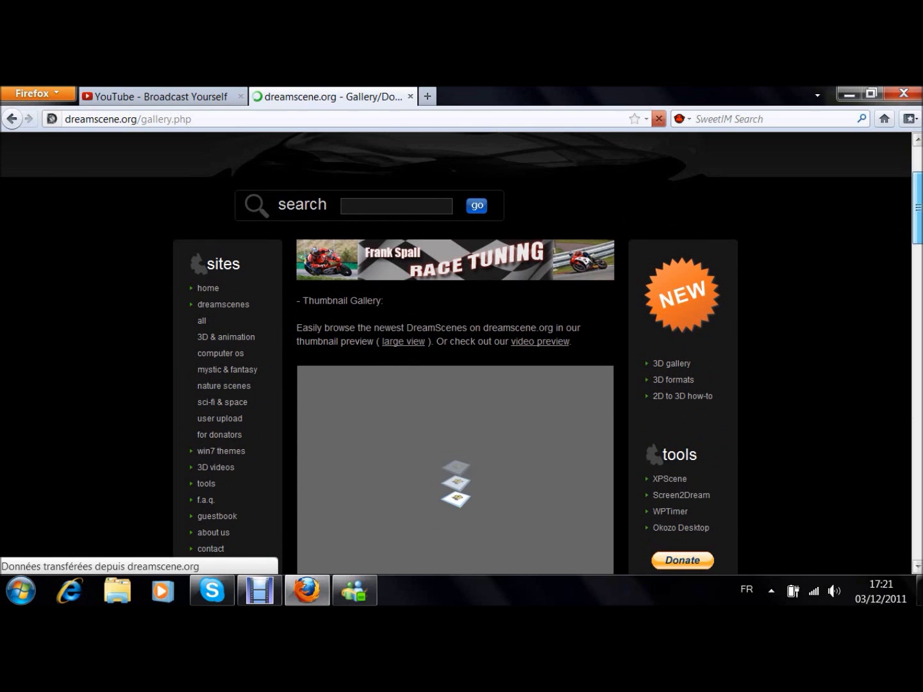
click(202, 327)
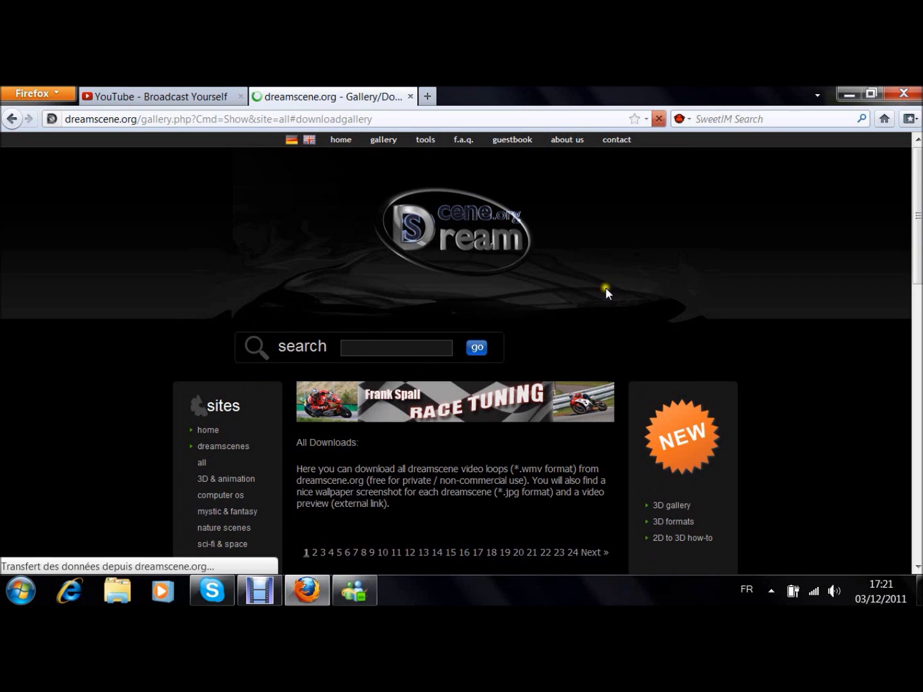
Step: Browse pages 1 to 3 of the dreamscene.org gallery to examine the available video wallpapers
scroll(461, 352, down, 15)
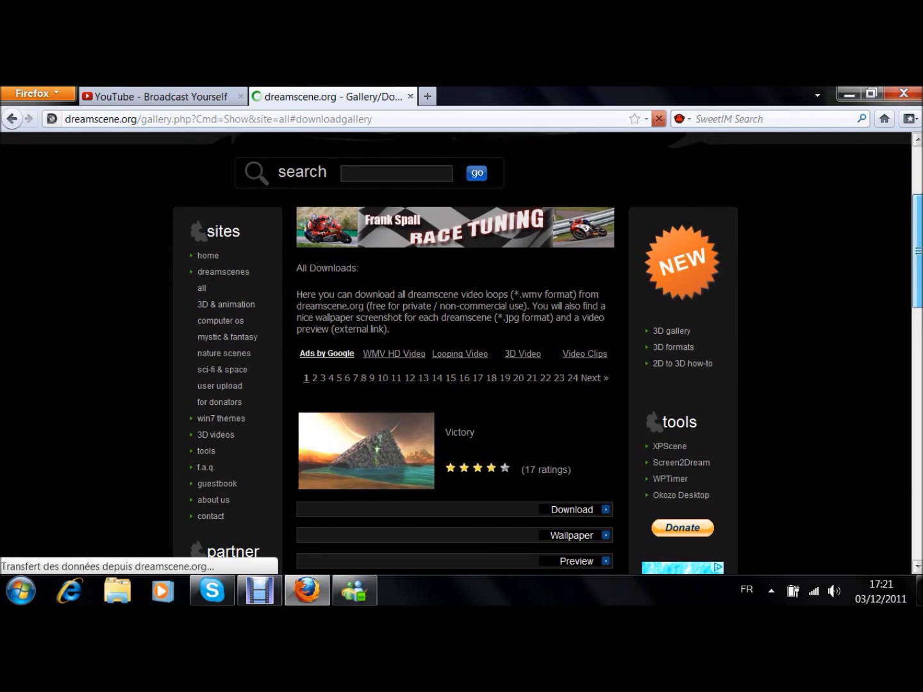
scroll(455, 353, down, 8)
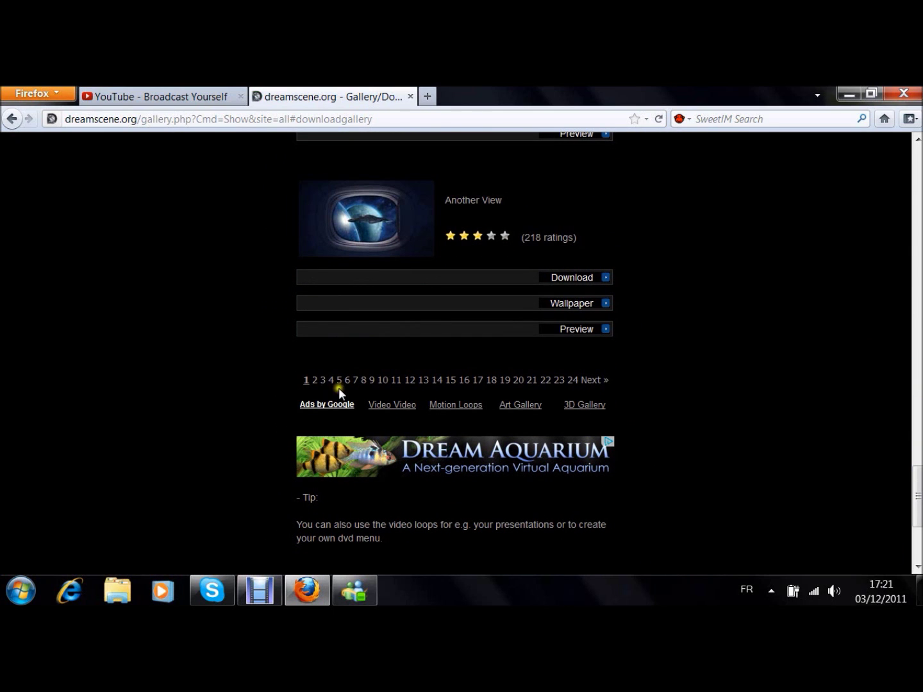
click(315, 380)
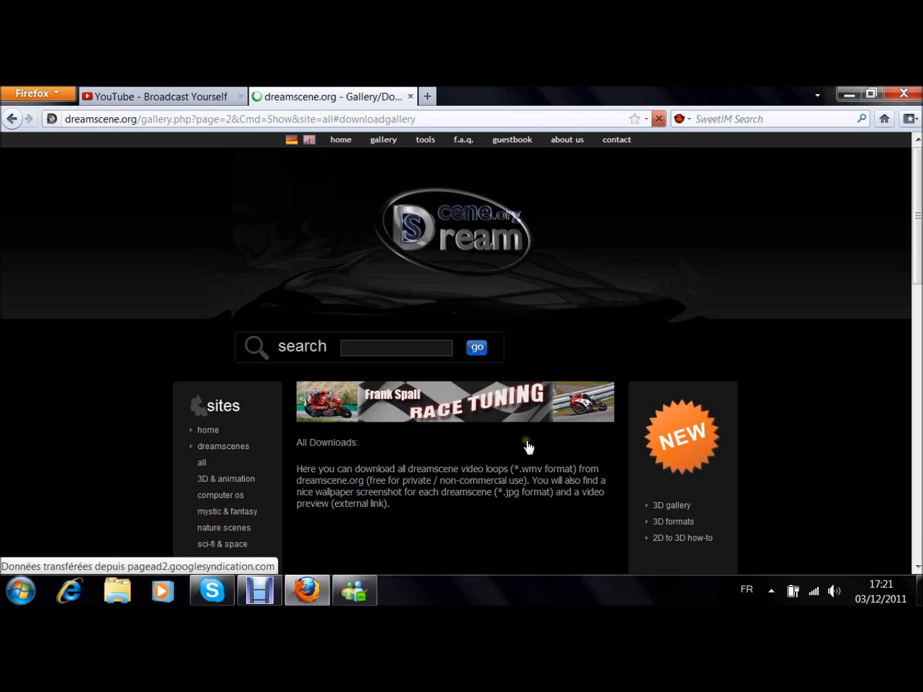
drag(919, 178, 920, 351)
scroll(916, 349, down, 3)
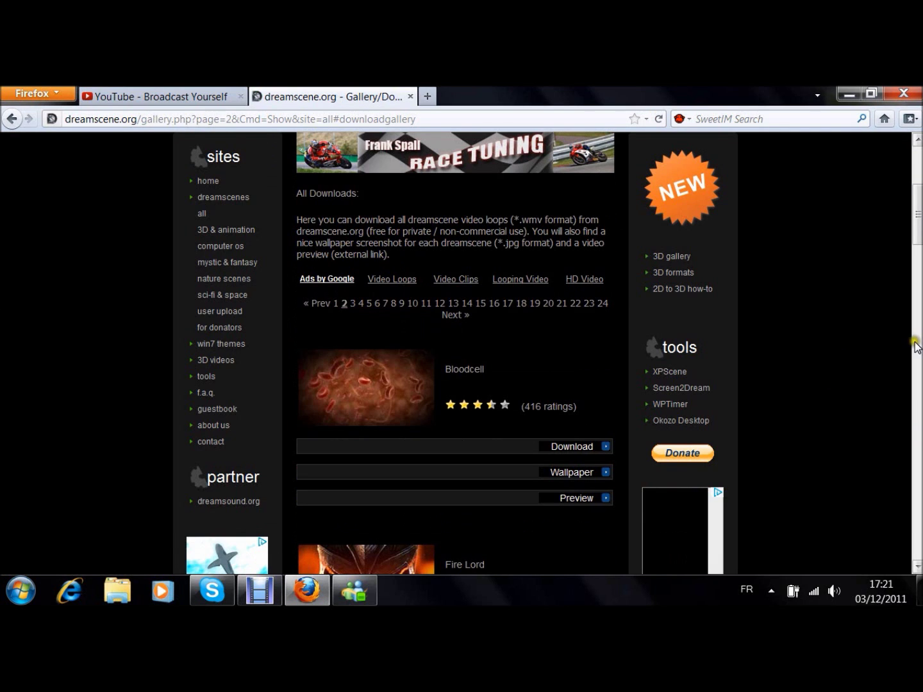
drag(919, 232, 919, 516)
click(352, 340)
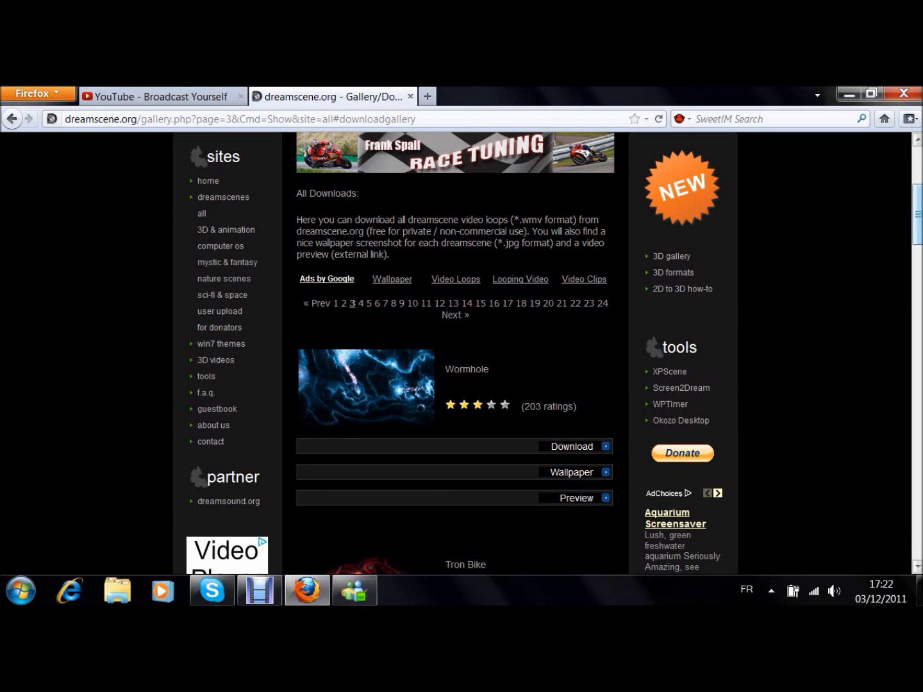
drag(915, 196, 915, 473)
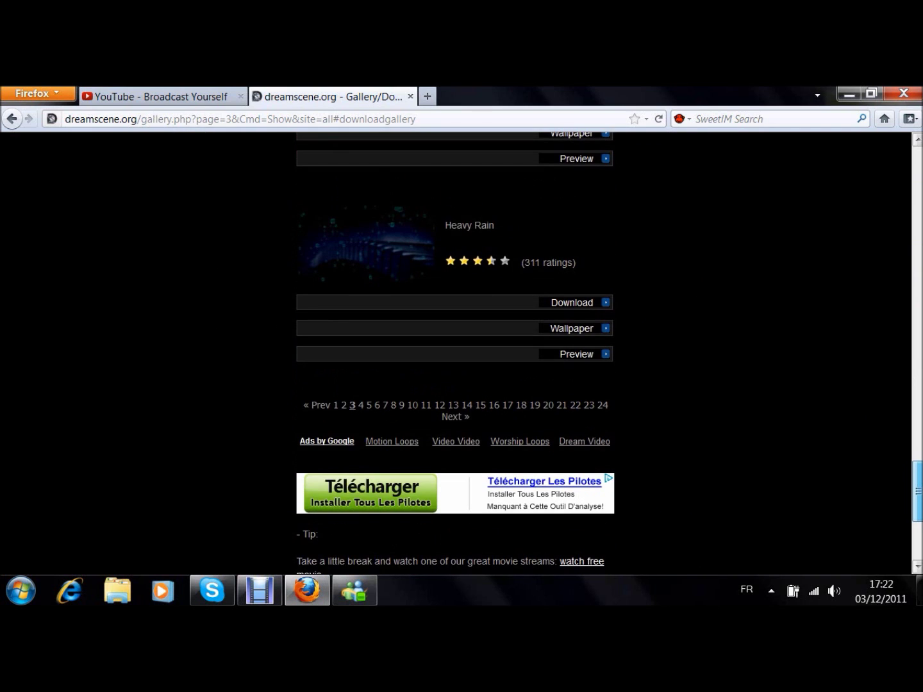
Step: Minimize Firefox, open the MWV folder on the desktop, shift its window aside and set the Multicolor video as desktop background
click(848, 96)
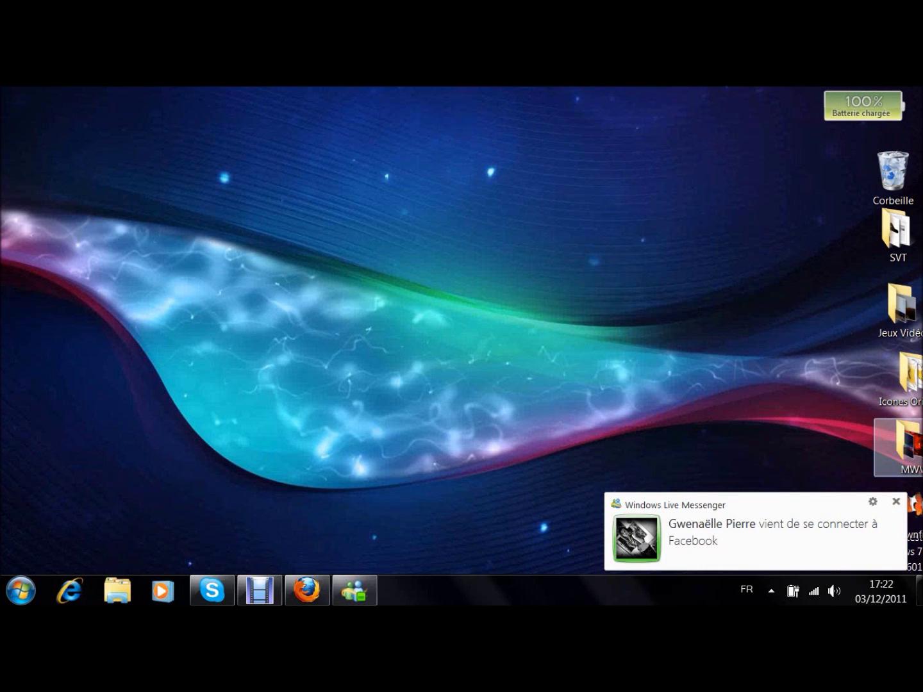
double_click(896, 448)
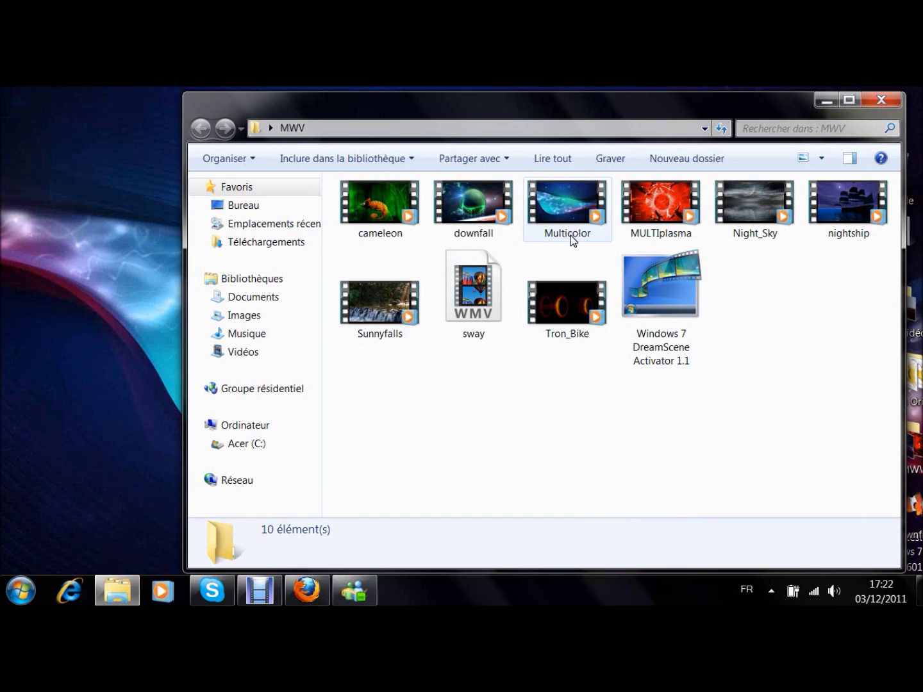
drag(309, 113, 508, 133)
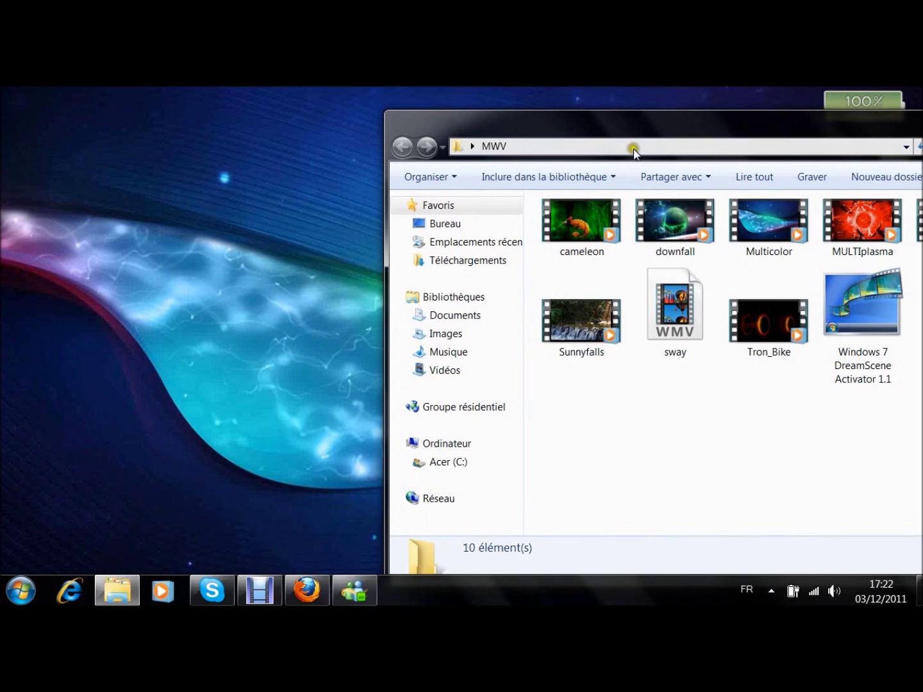
right_click(756, 234)
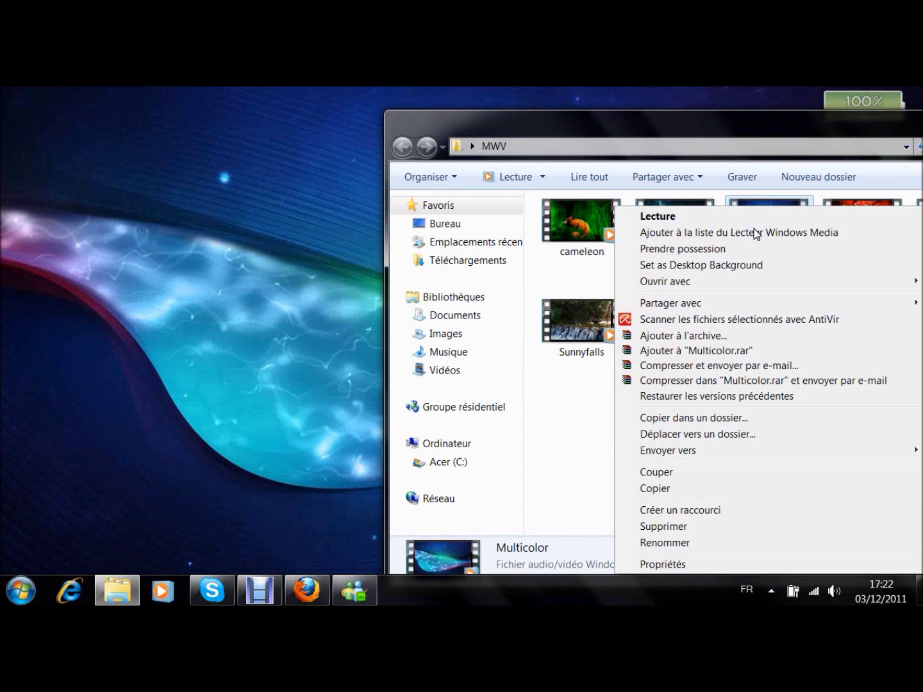
click(724, 266)
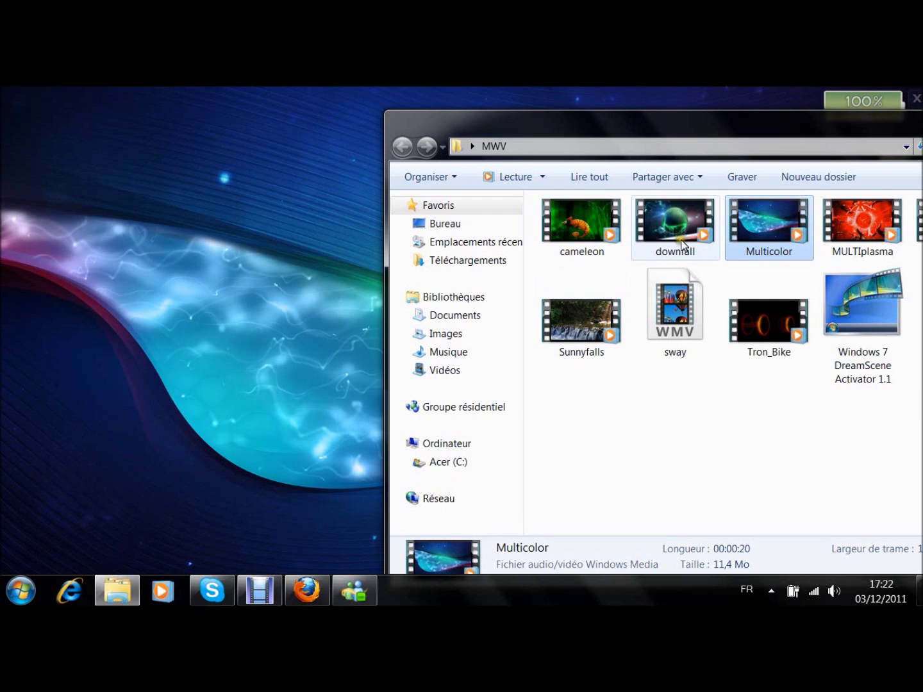
Step: Set the downfall video as desktop background, replace it with Sunnyfalls and move the folder window out of the way to view it
right_click(635, 211)
click(696, 264)
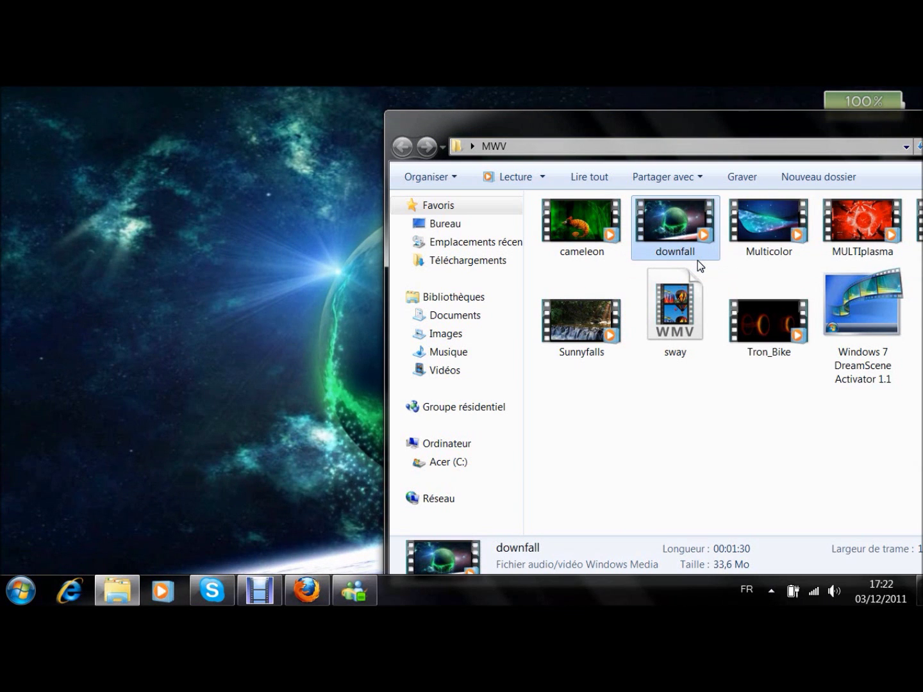
right_click(575, 332)
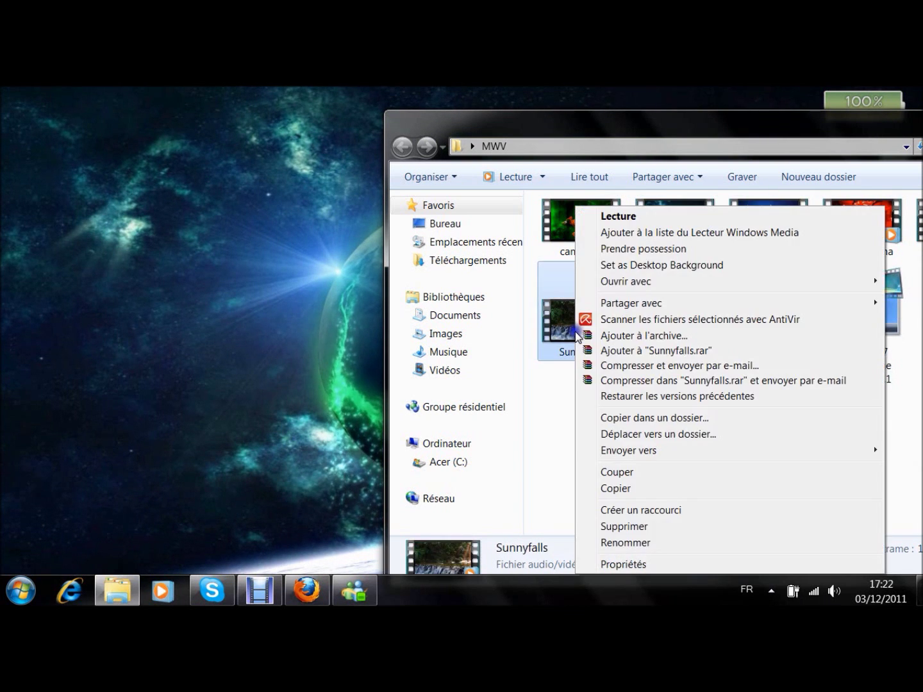
click(630, 267)
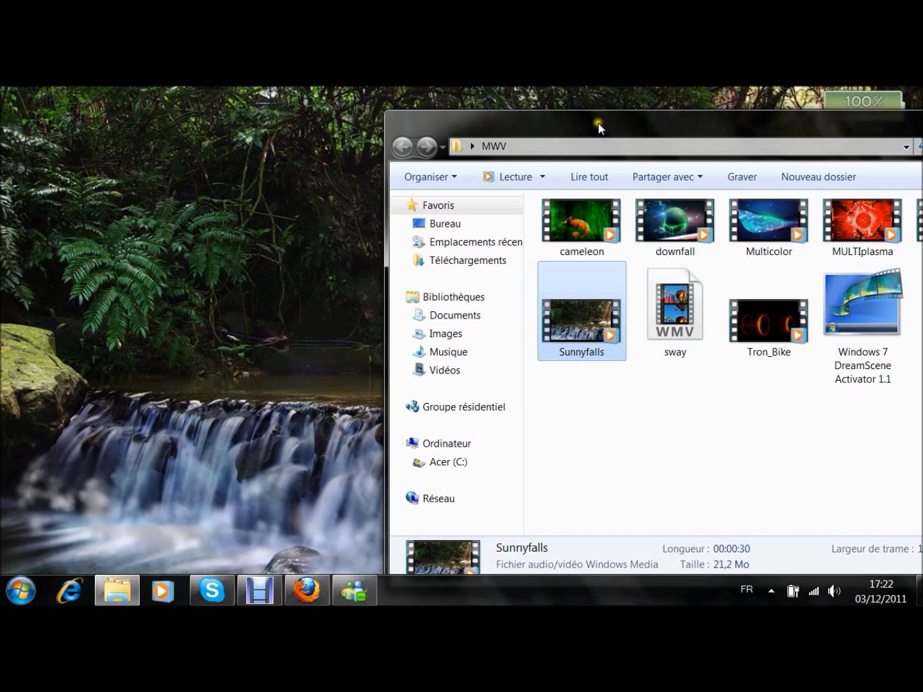
drag(596, 122, 617, 517)
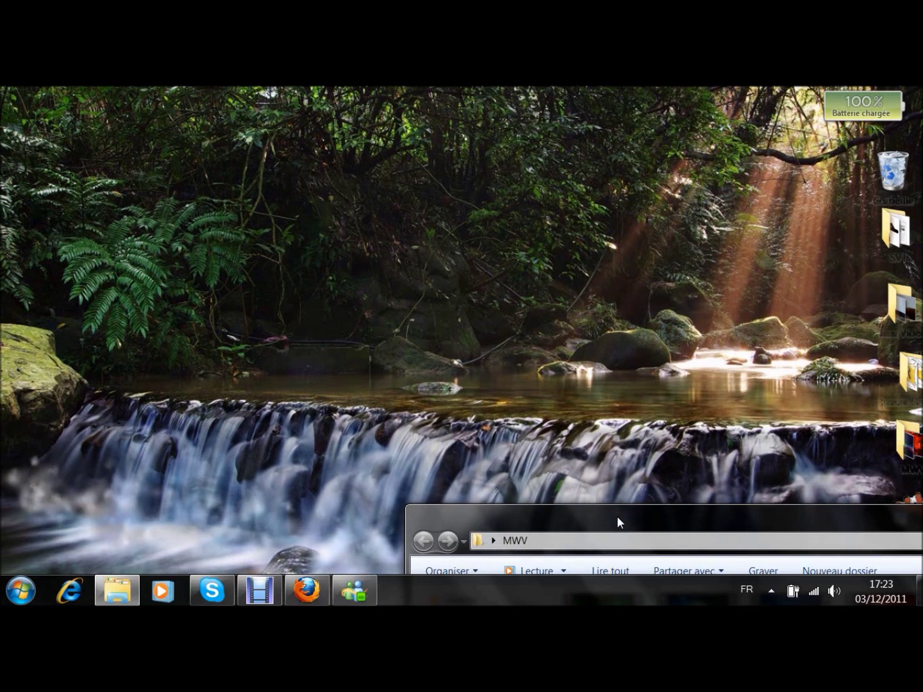
drag(617, 517, 339, 115)
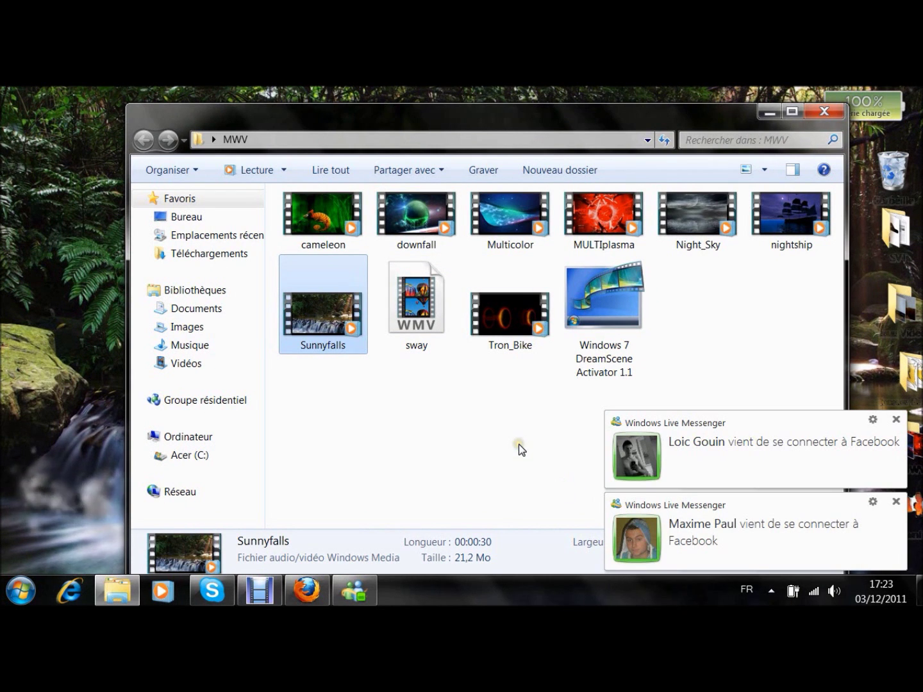
Step: Set Multicolor as the desktop background, switch it back to the Sunnyfalls video and close the MWV folder
right_click(508, 204)
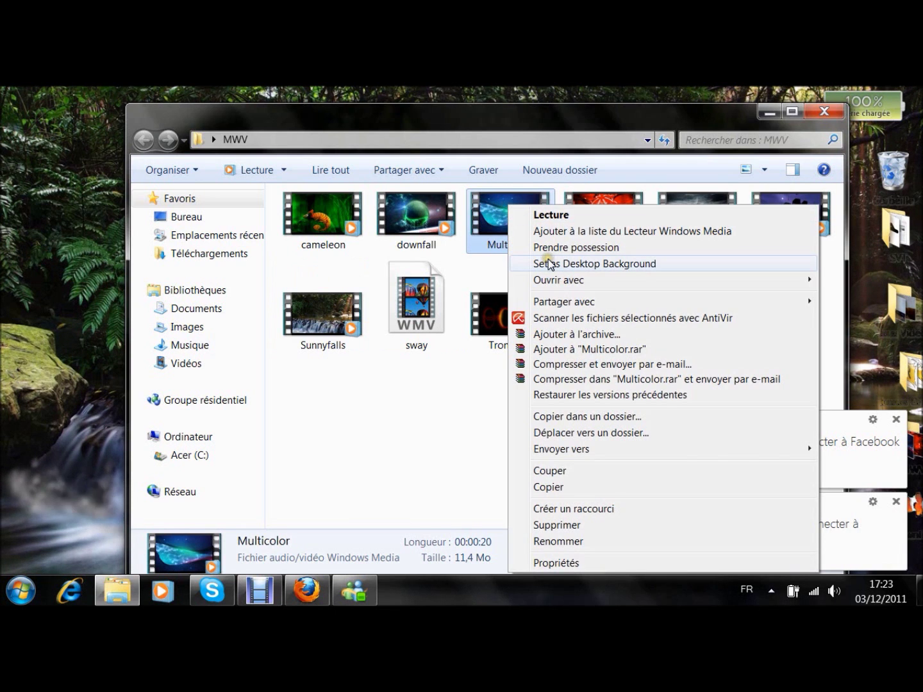
click(545, 264)
click(324, 327)
right_click(324, 327)
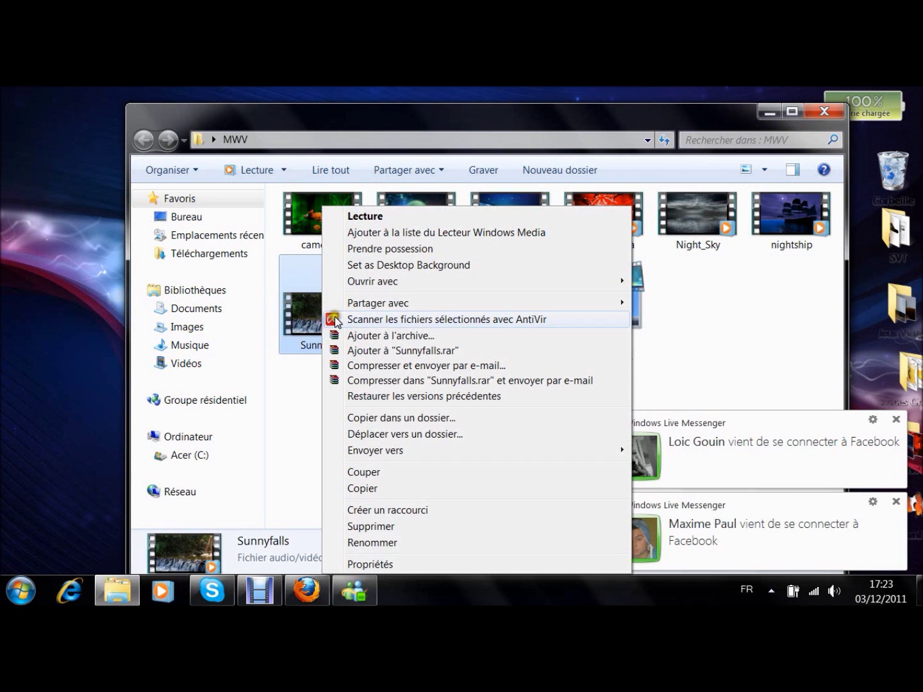
click(418, 270)
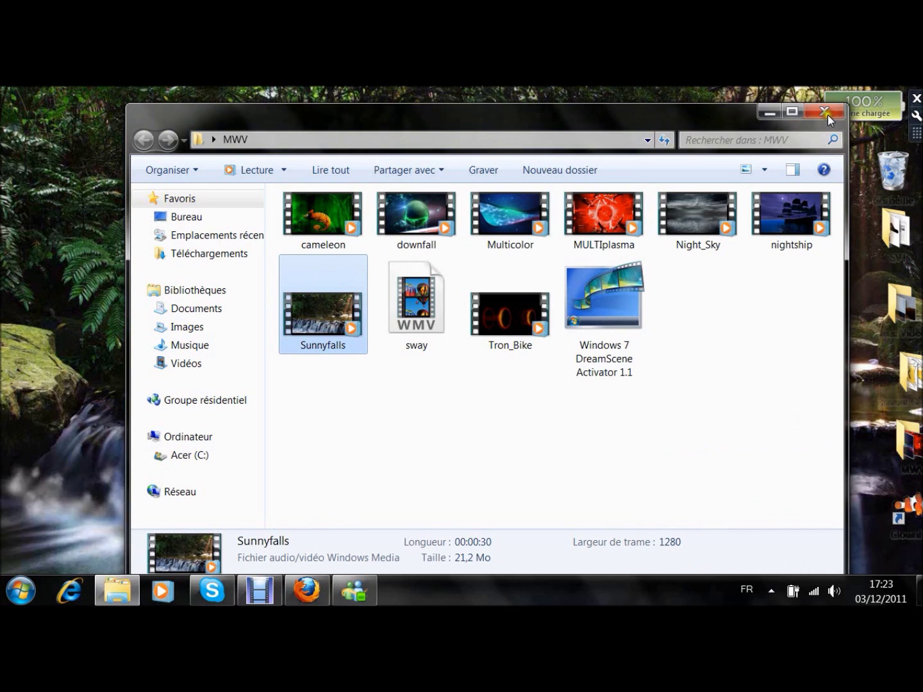
click(825, 113)
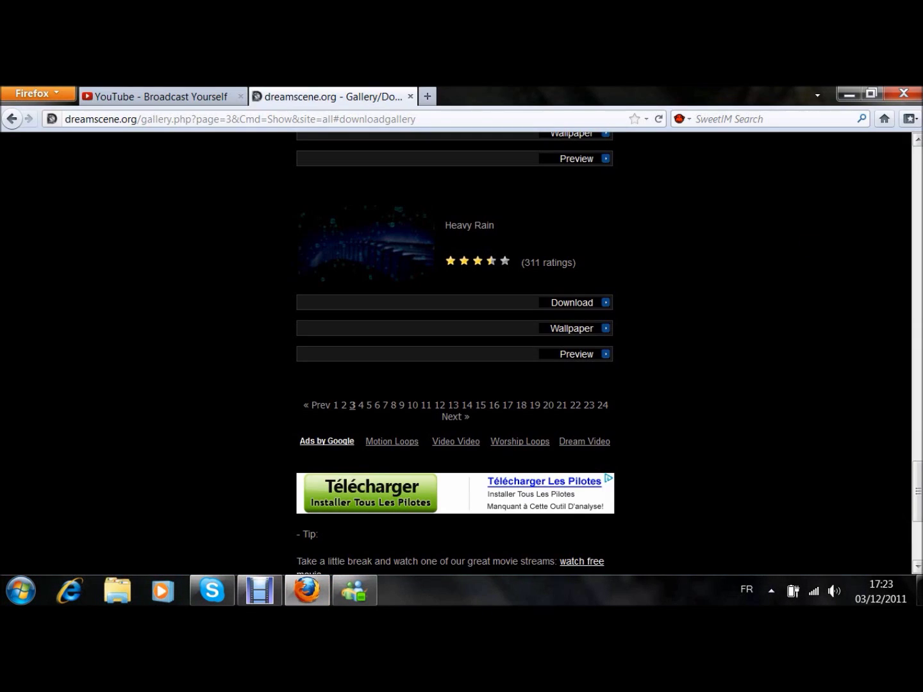
Step: Browse pages 4 and 5 of the dreamscene.org gallery in Firefox to examine more downloadable video wallpapers
drag(914, 465, 918, 519)
click(361, 232)
drag(918, 168, 918, 496)
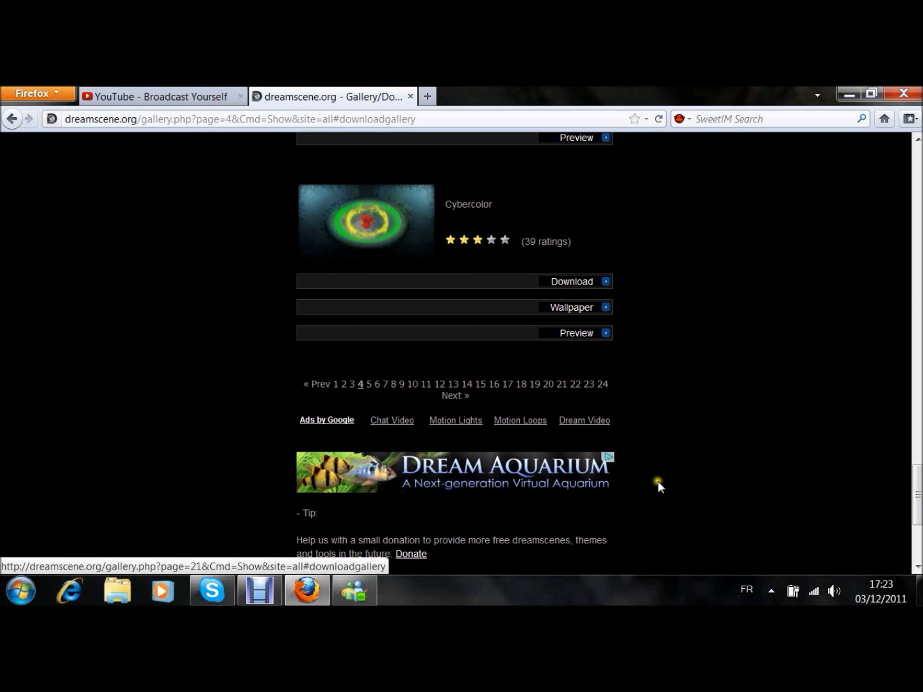
click(369, 384)
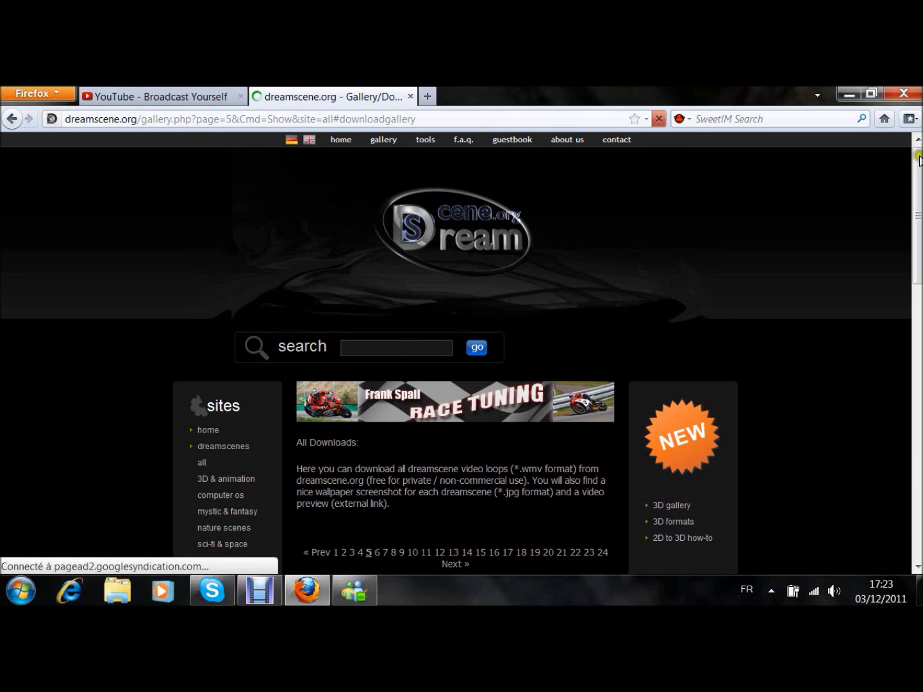
scroll(888, 368, down, 4)
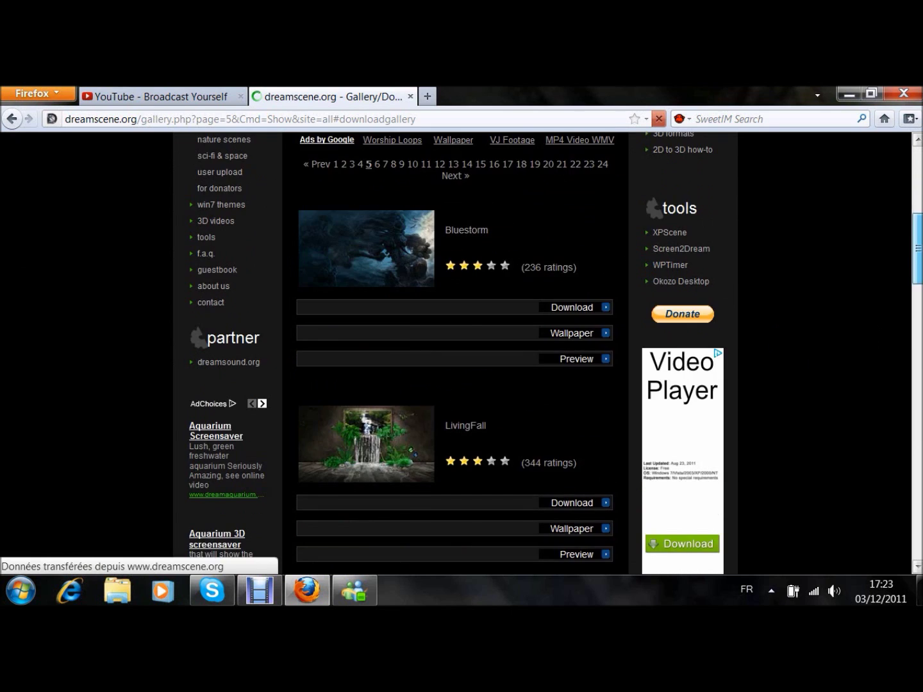
scroll(455, 353, down, 15)
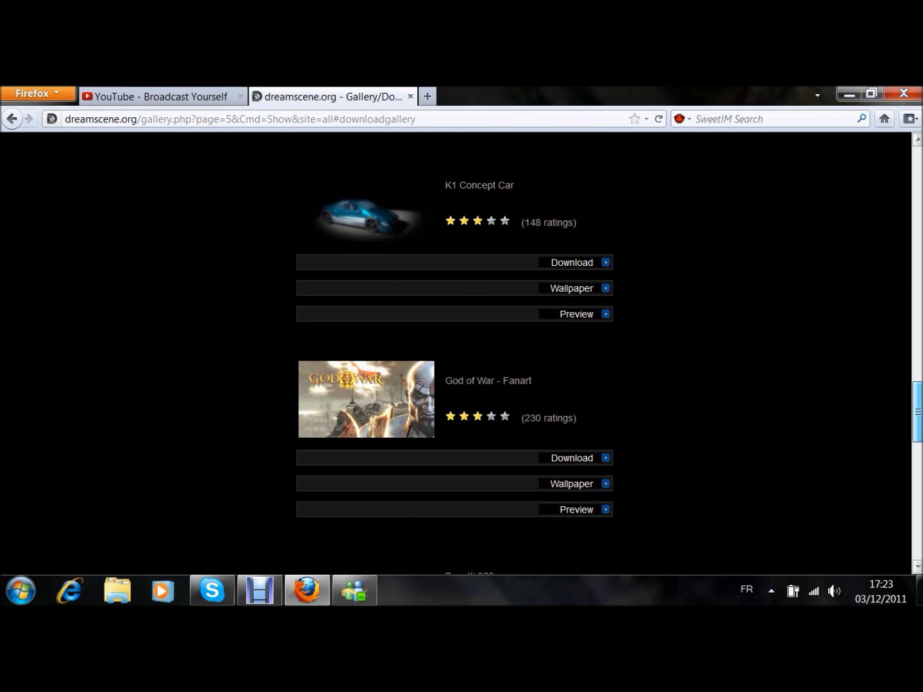
scroll(455, 352, down, 6)
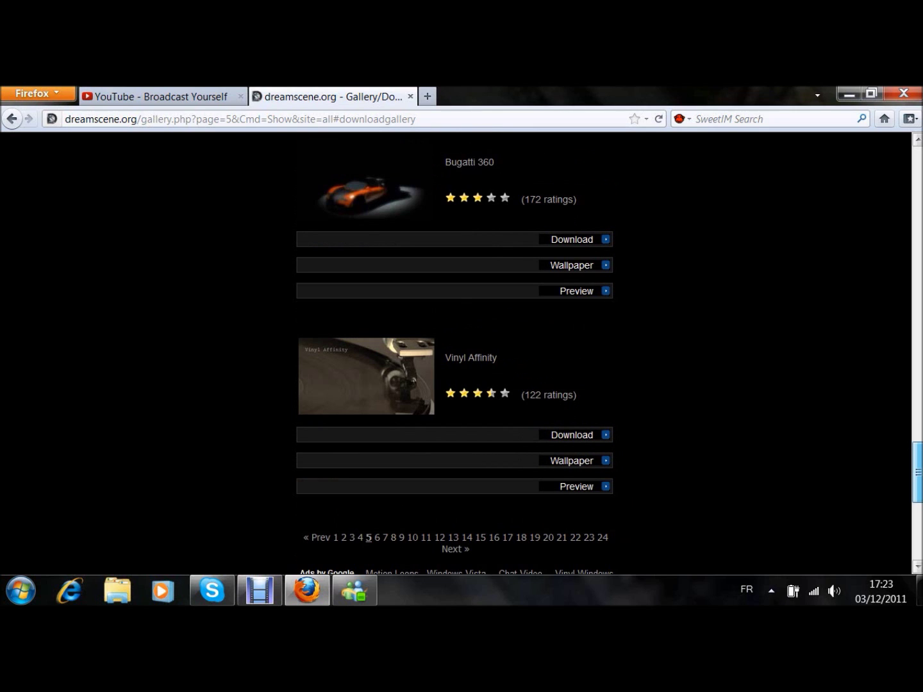
scroll(262, 266, up, 20)
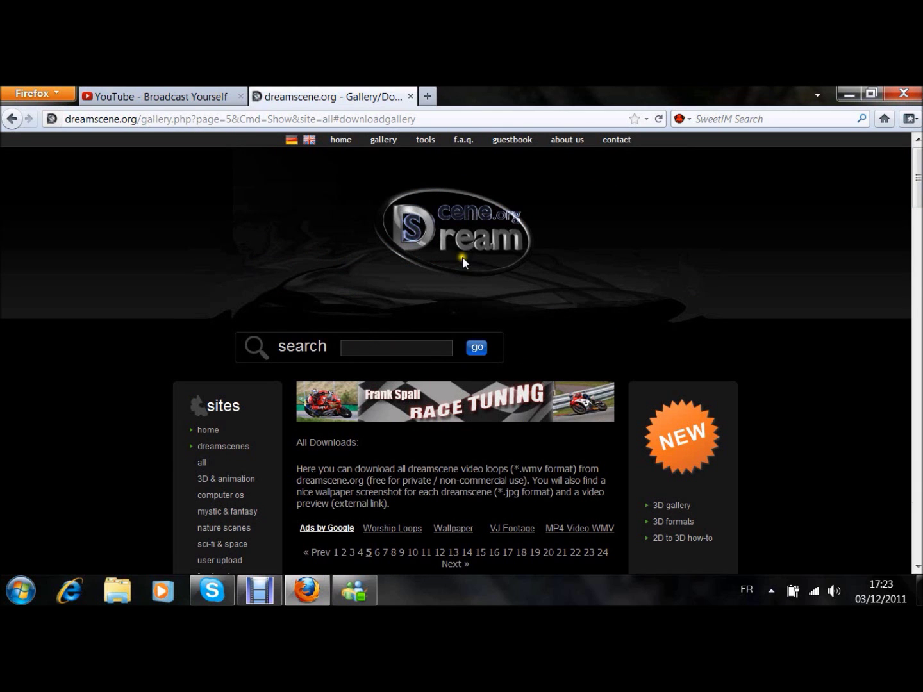
Step: Close the dreamscene.org gallery tab and minimize Firefox to show the desktop
click(410, 97)
click(850, 93)
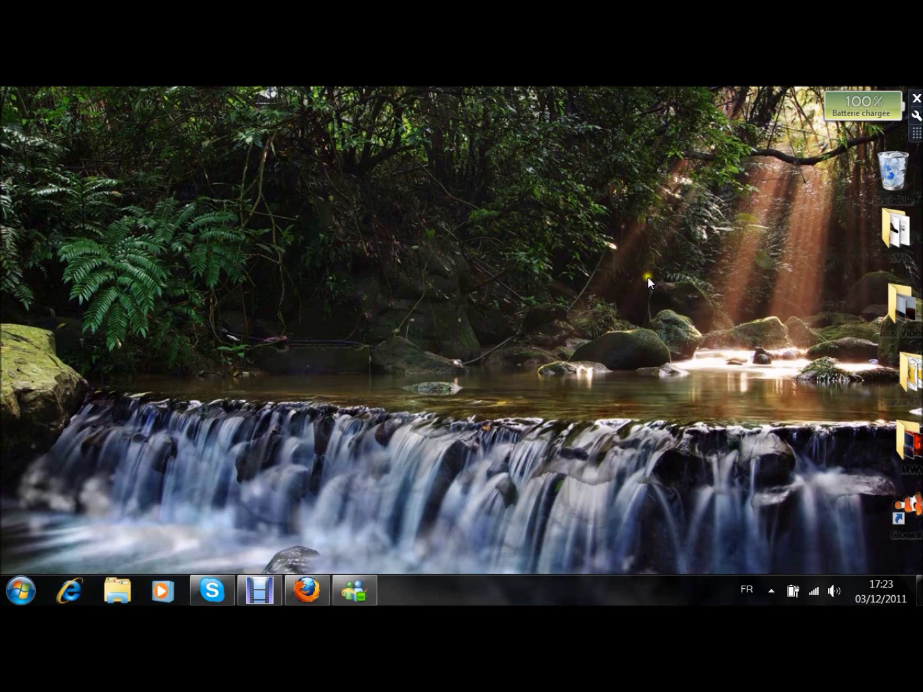